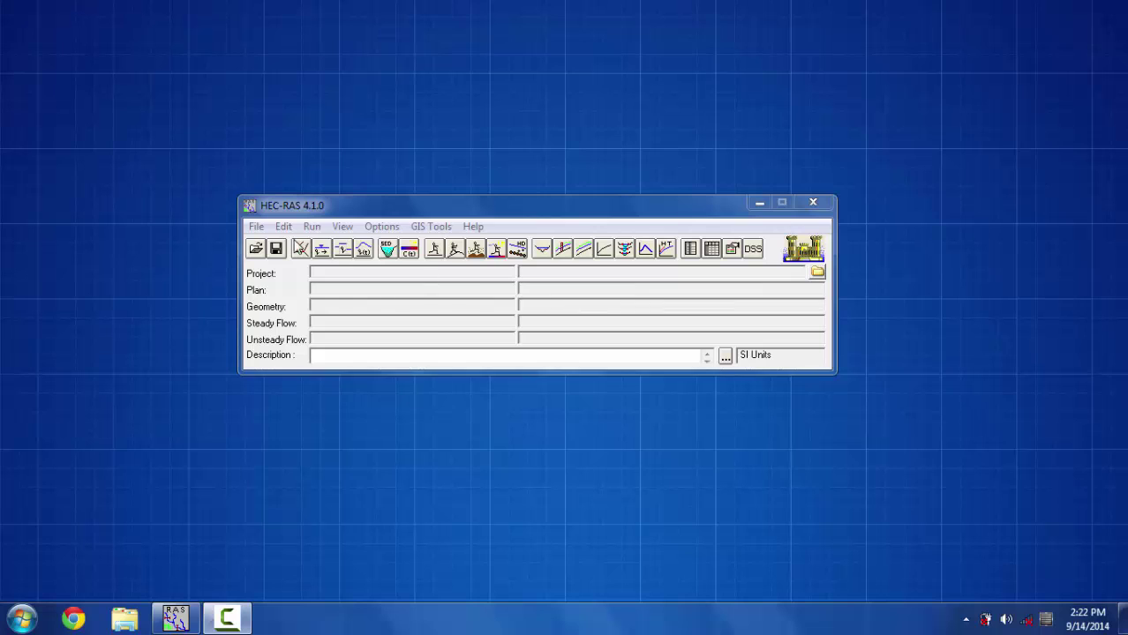
# Step: Save the new project to the Desktop as CulvertProject.prj with the title 'Culvert Project'
pyautogui.click(257, 227)
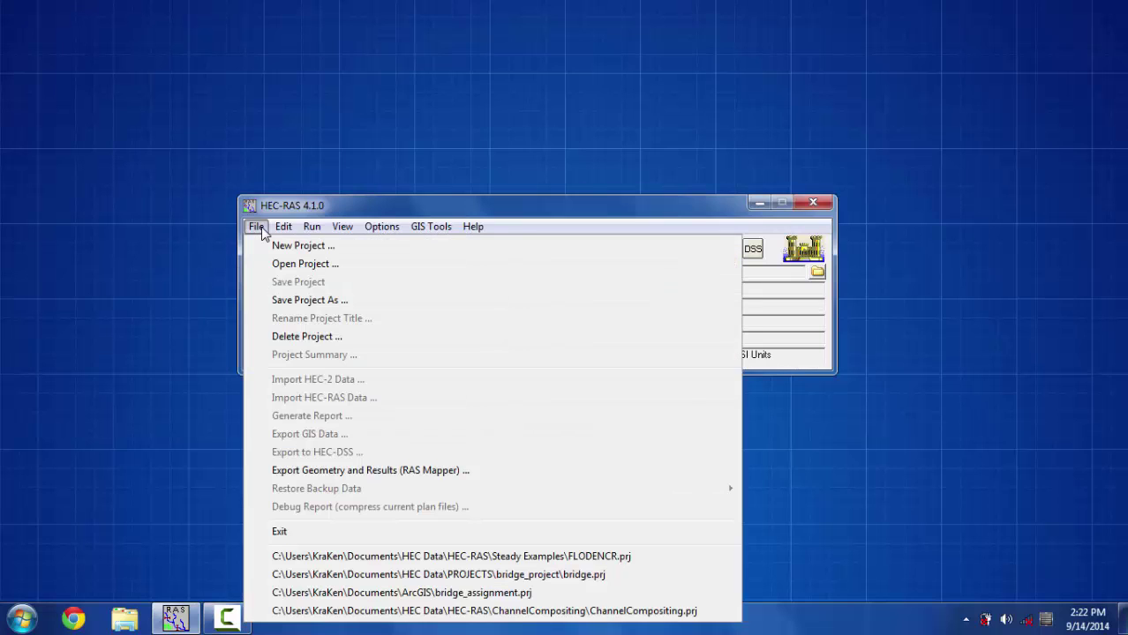
pyautogui.click(291, 302)
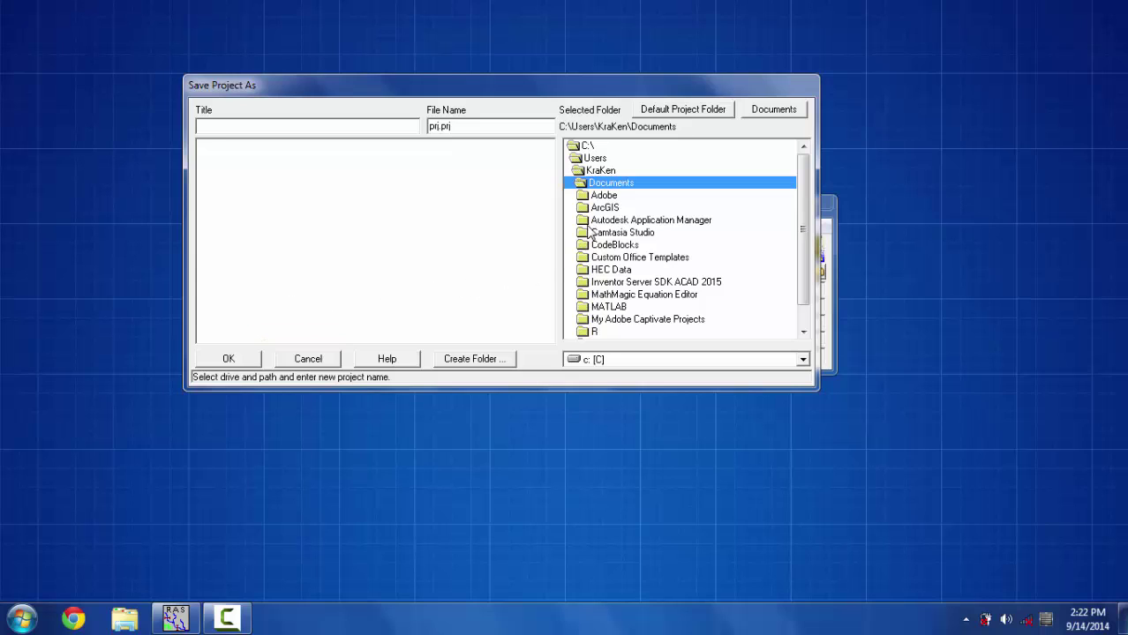
pyautogui.doubleClick(597, 159)
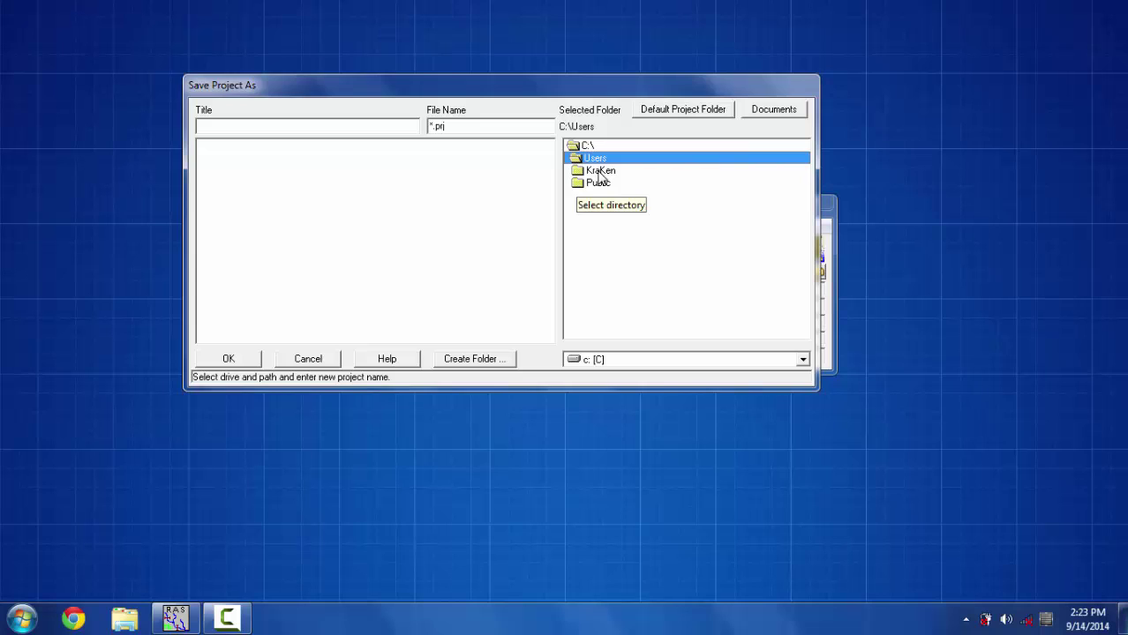
pyautogui.doubleClick(599, 172)
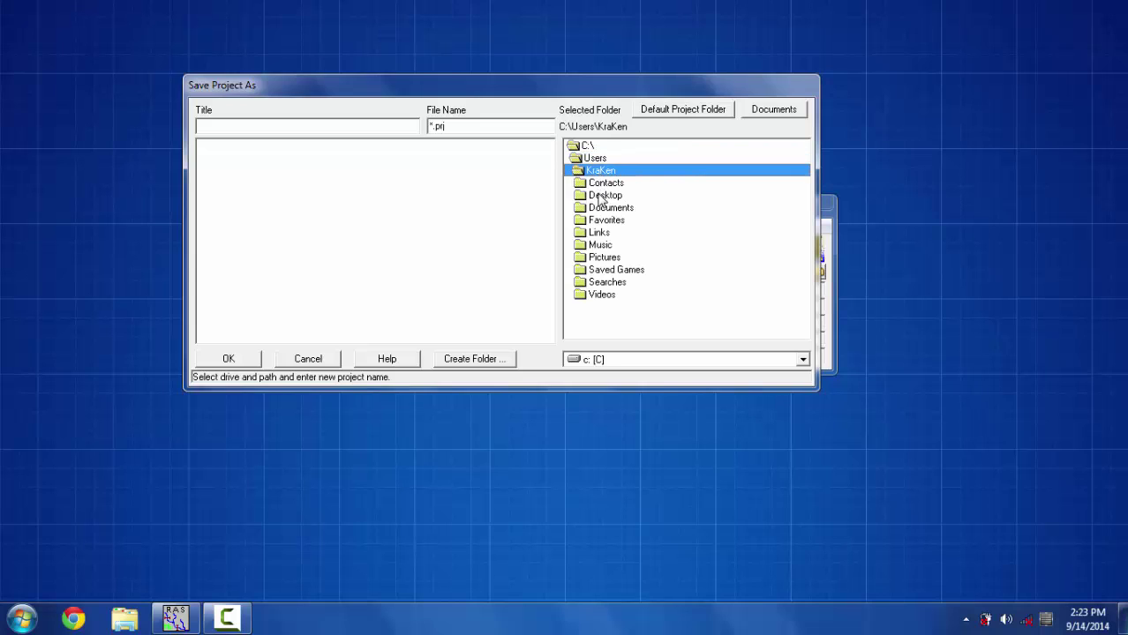
pyautogui.doubleClick(601, 196)
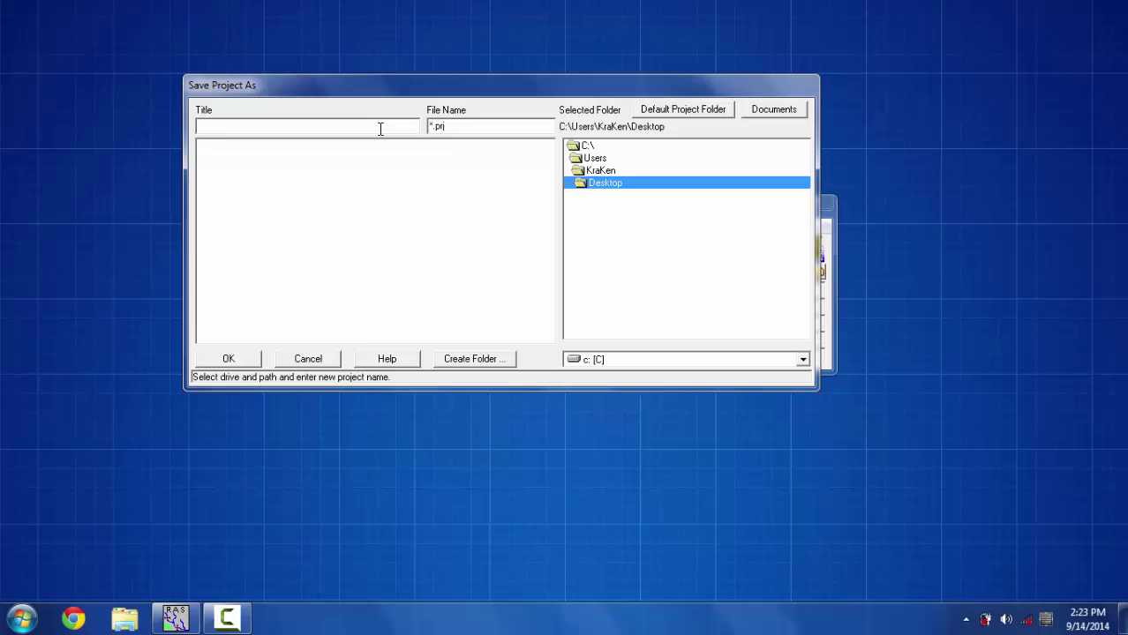
pyautogui.write('Culvert Project')
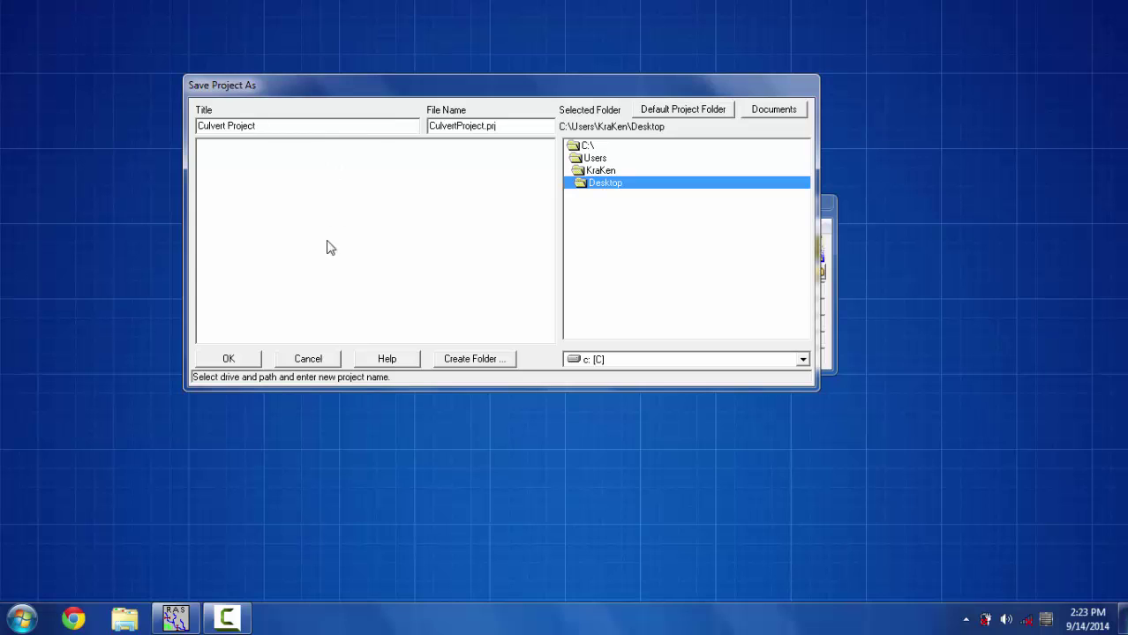
pyautogui.click(249, 368)
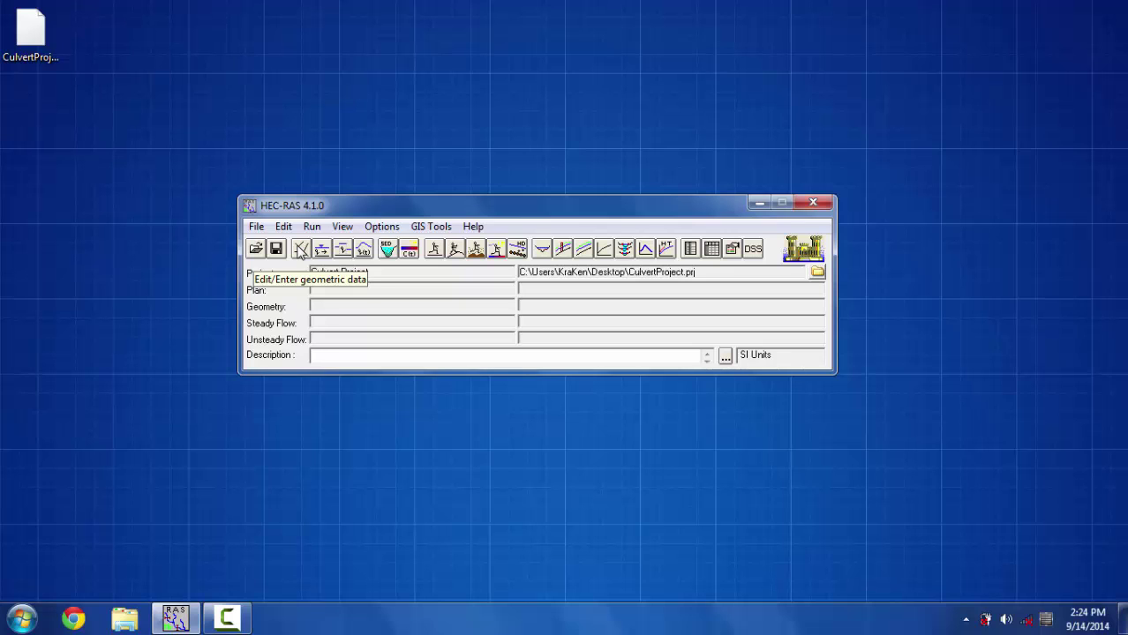
# Step: Import the Culvert.g01 HEC-RAS geometry file from E:\Project as SI metric data
pyautogui.click(300, 249)
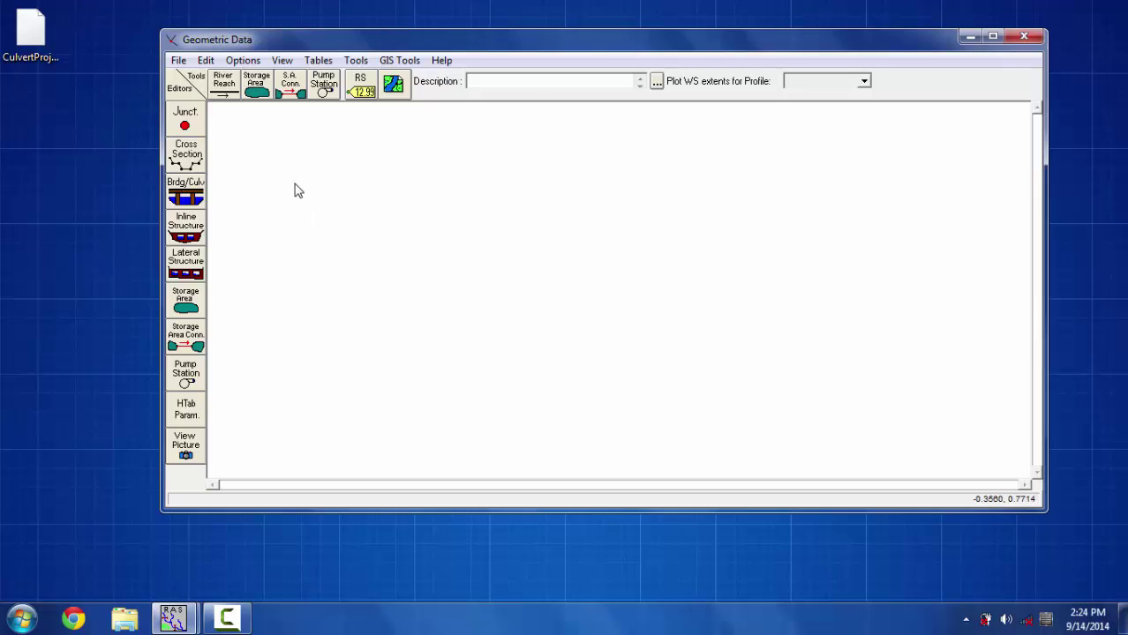
pyautogui.click(178, 61)
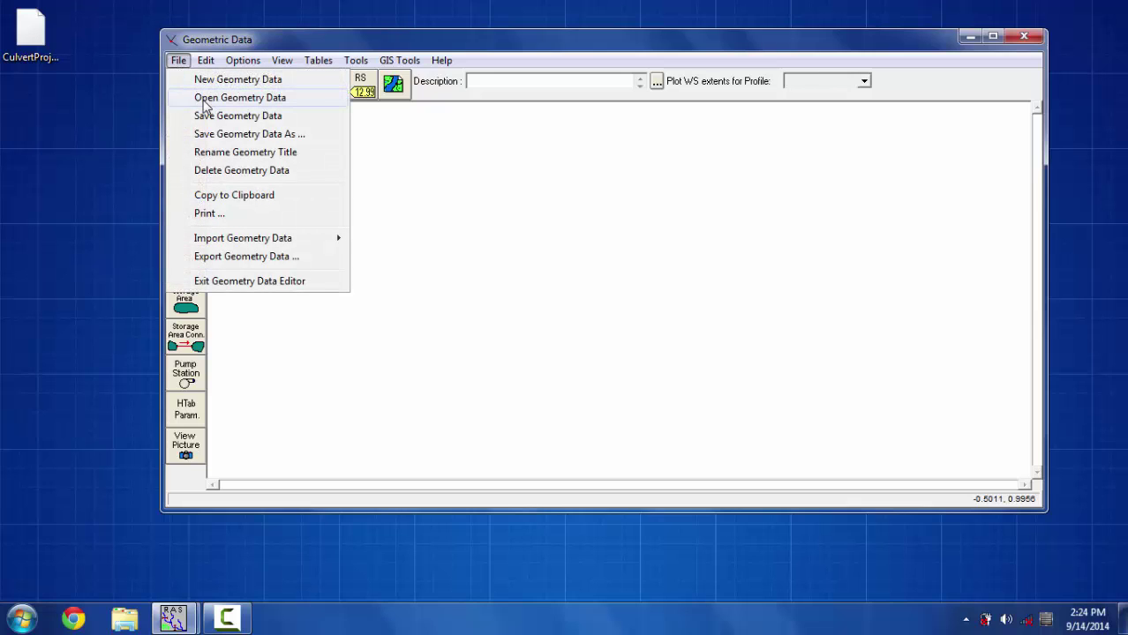
pyautogui.moveTo(248, 238)
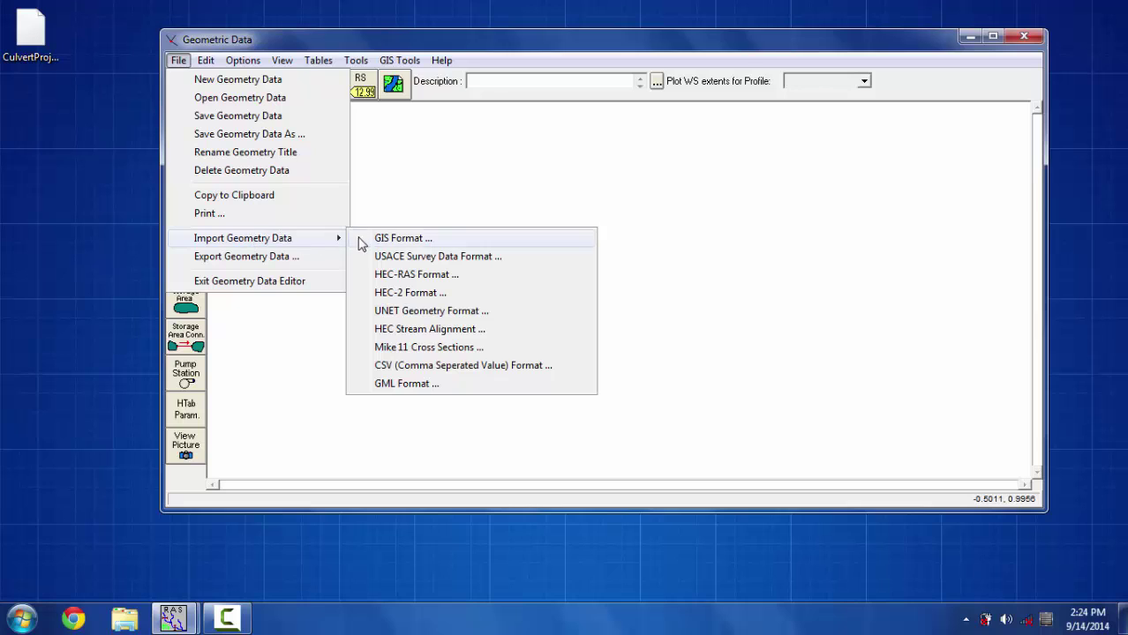
pyautogui.click(395, 277)
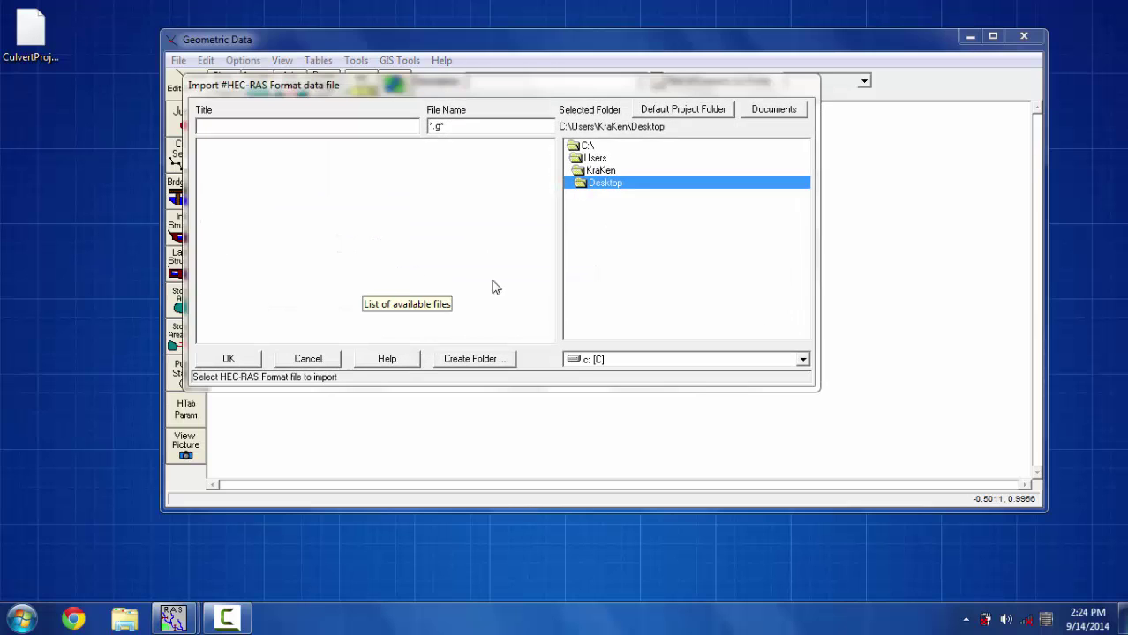
pyautogui.click(684, 358)
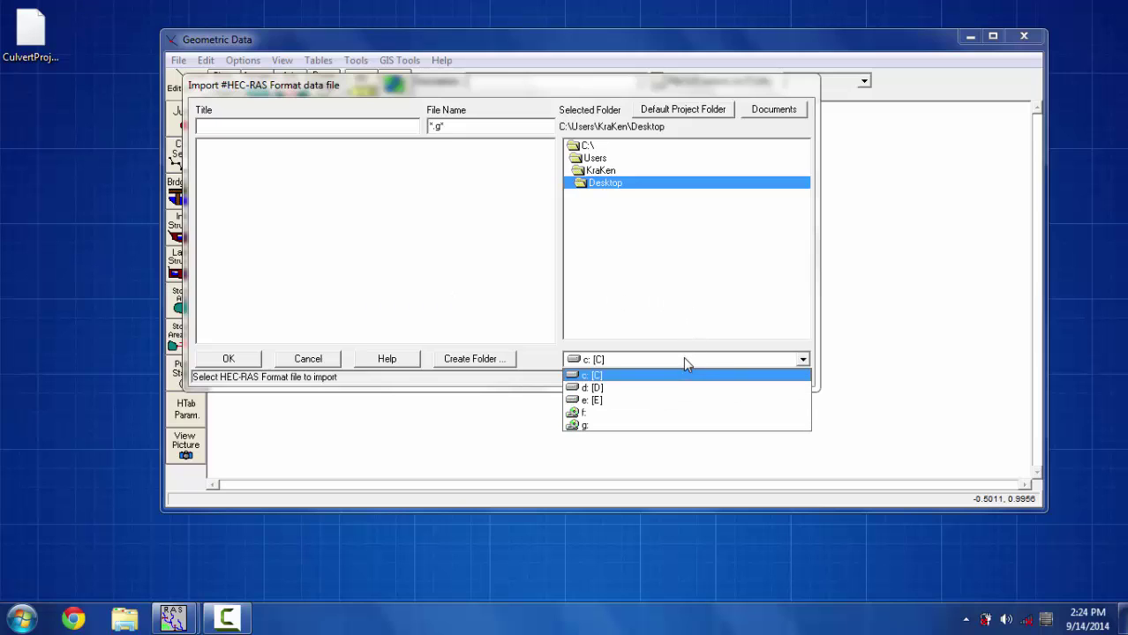
pyautogui.click(642, 403)
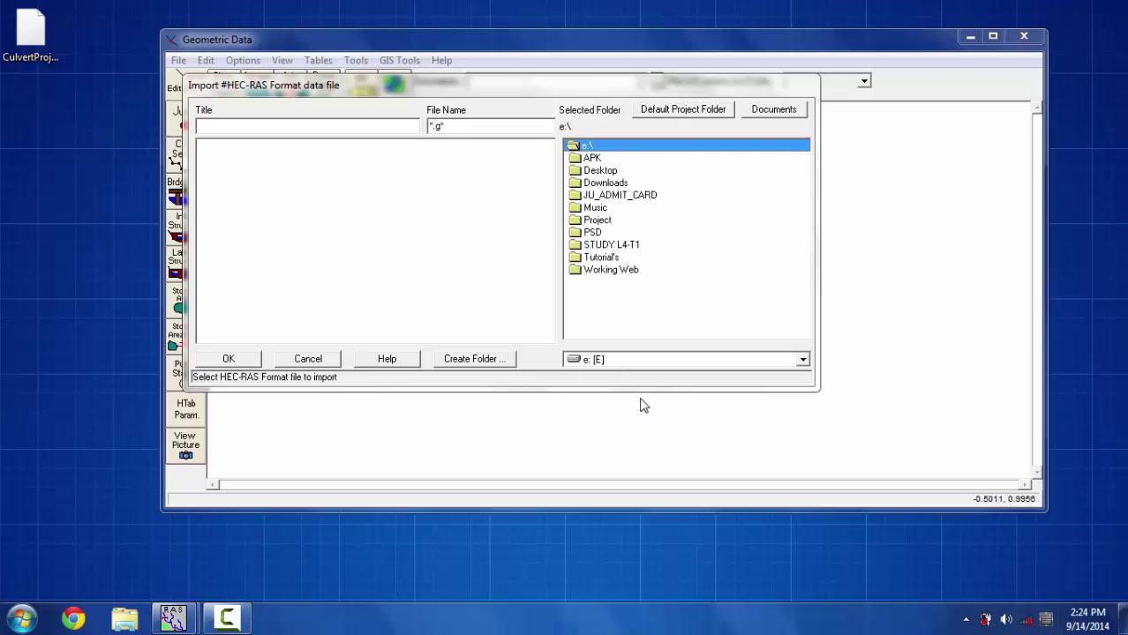
pyautogui.doubleClick(583, 220)
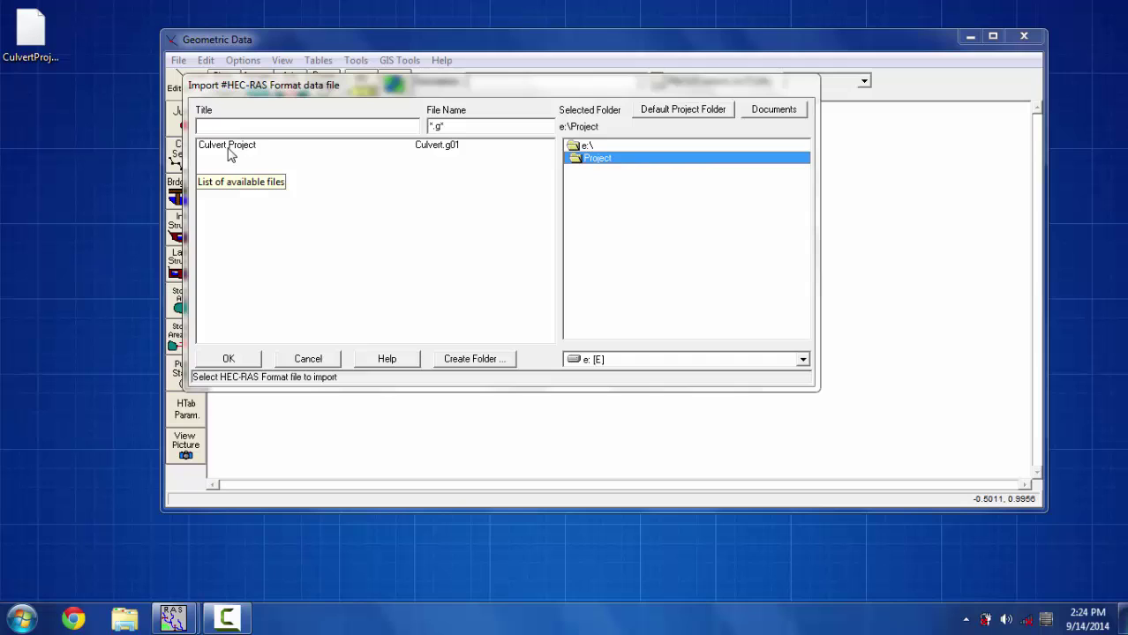
pyautogui.doubleClick(229, 146)
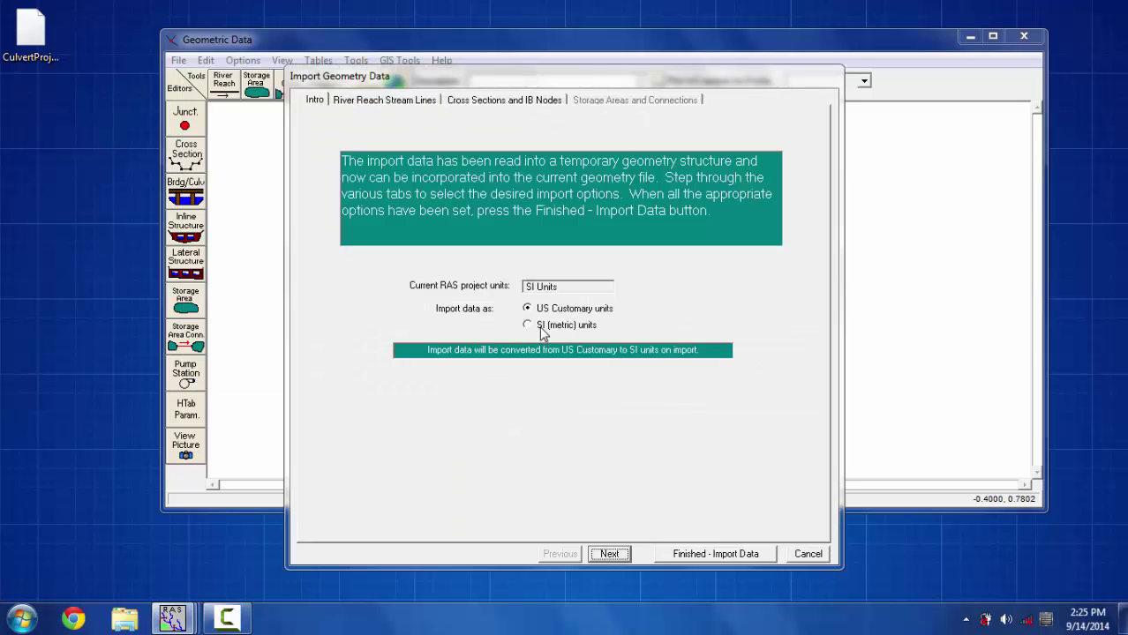
pyautogui.click(543, 327)
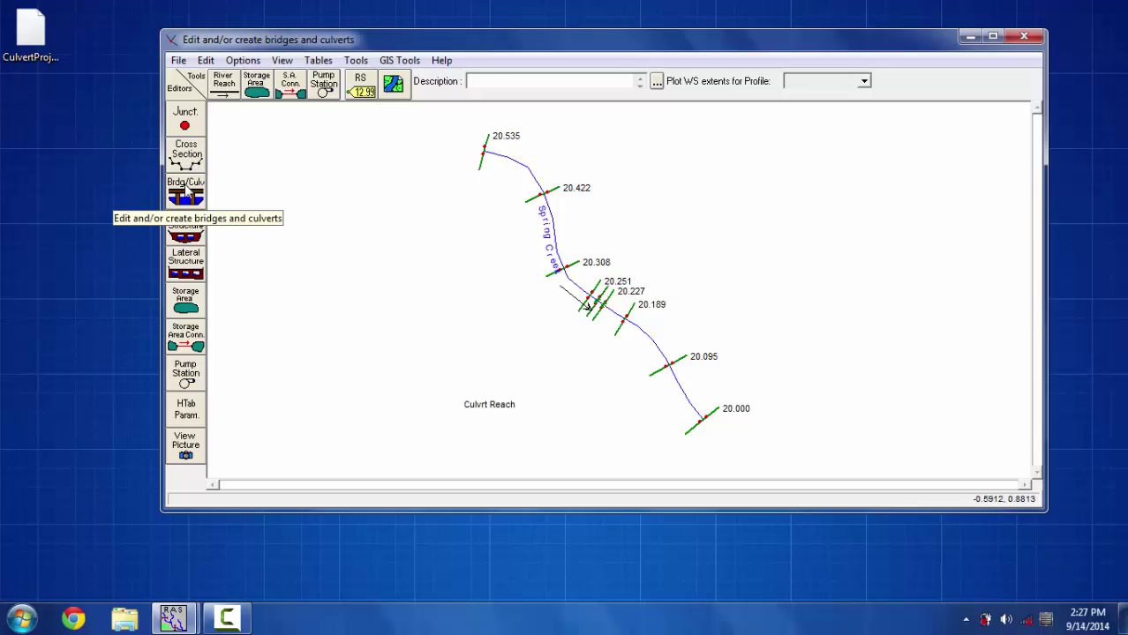
# Step: Add a new bridge/culvert crossing at river station 20.208 on Culvrt Reach
pyautogui.click(186, 190)
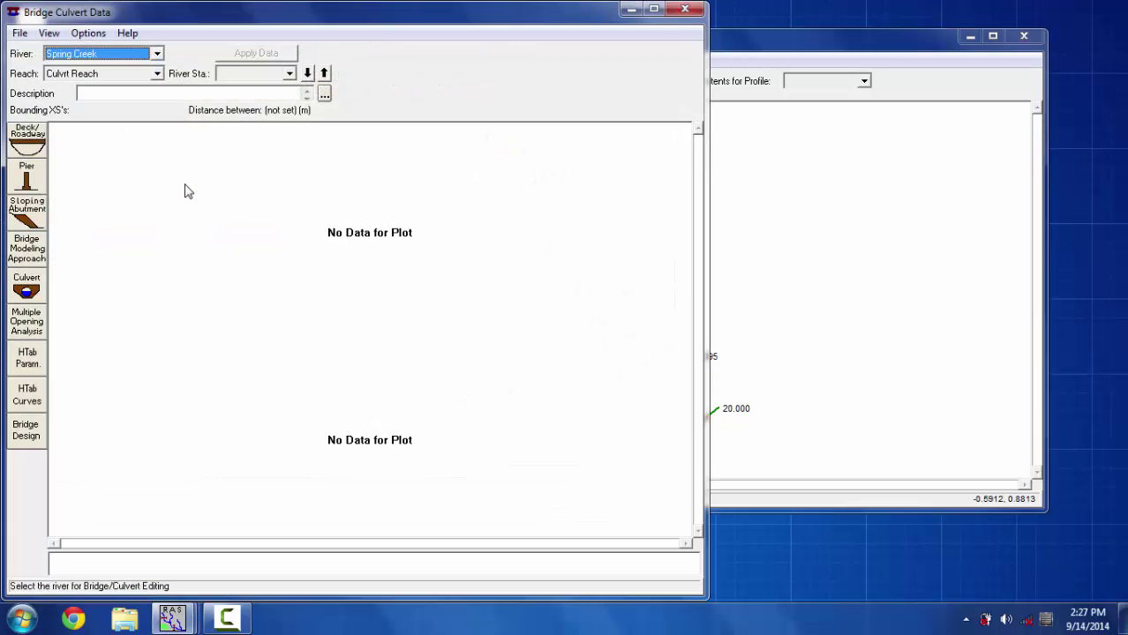
pyautogui.click(88, 34)
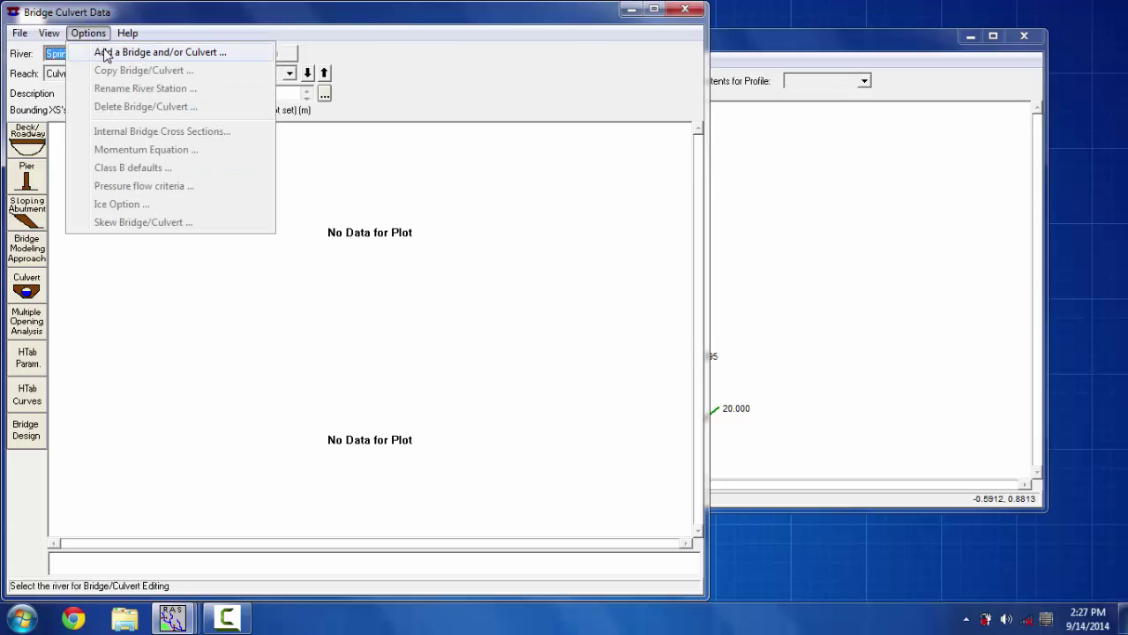
pyautogui.click(105, 53)
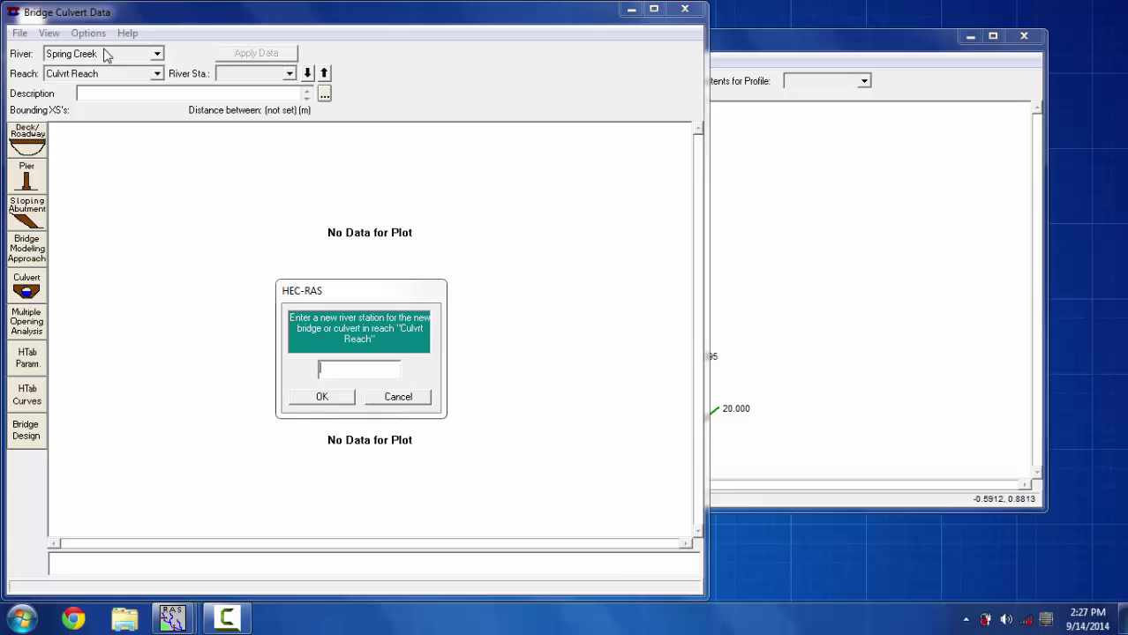
pyautogui.write('20.208')
pyautogui.press('Return')
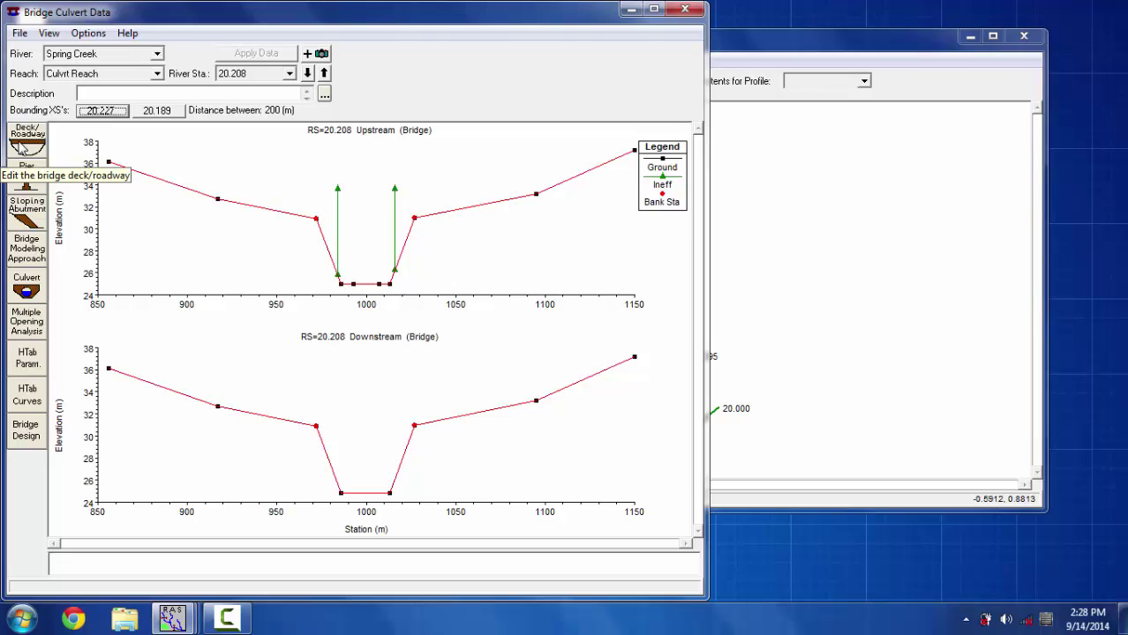
# Step: Set the deck distance to 10, width to 40 and weir coefficient to 2.6
pyautogui.click(24, 141)
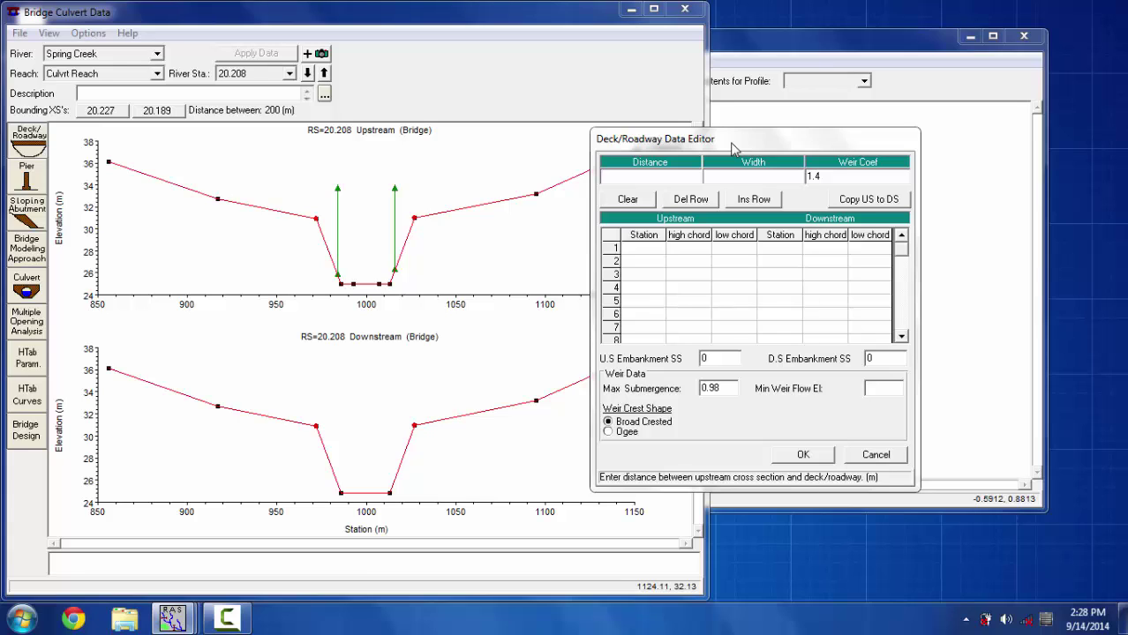
pyautogui.write('10')
pyautogui.press('Tab')
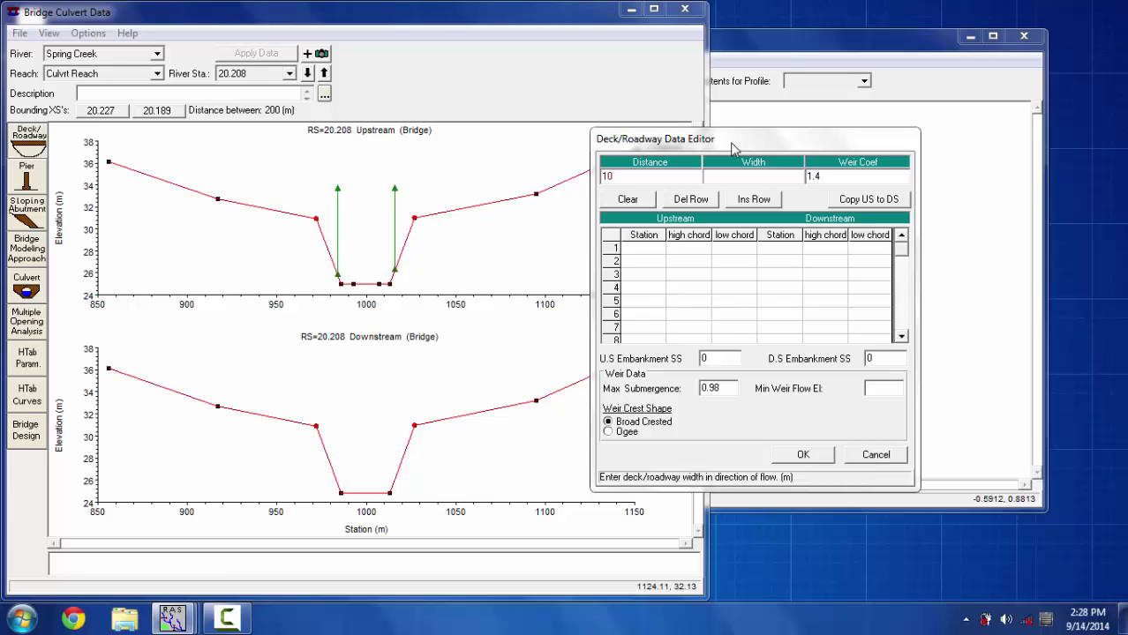
pyautogui.write('40')
pyautogui.press('Tab')
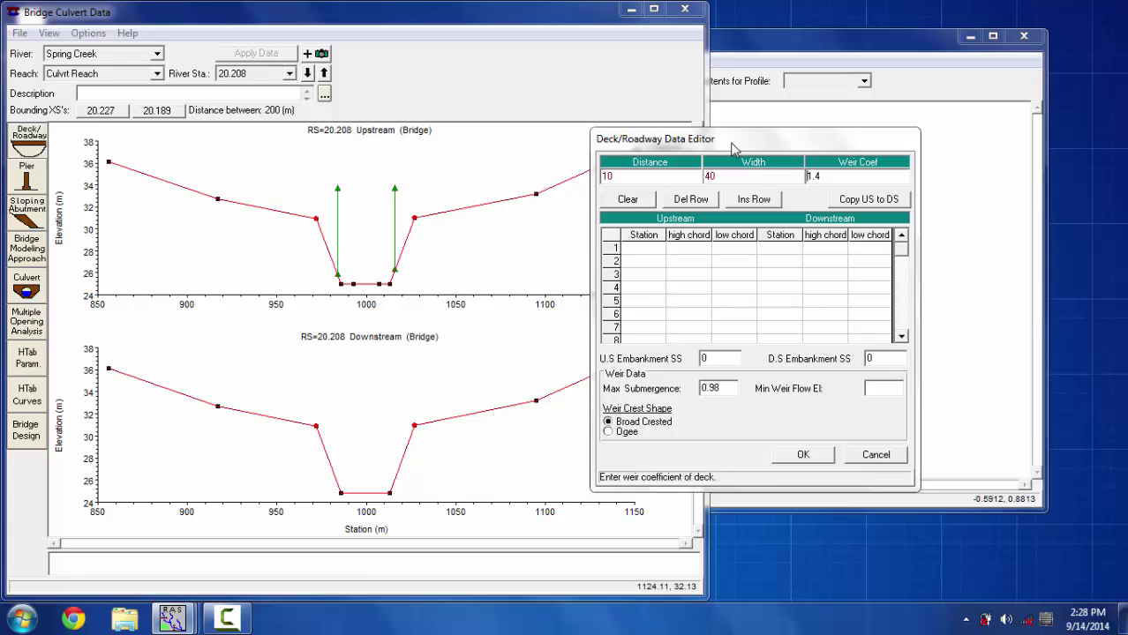
pyautogui.press('Delete')
pyautogui.press('Delete')
pyautogui.press('Delete')
pyautogui.write('2')
pyautogui.write('06')
pyautogui.press('BackSpace')
pyautogui.press('BackSpace')
pyautogui.write('.6')
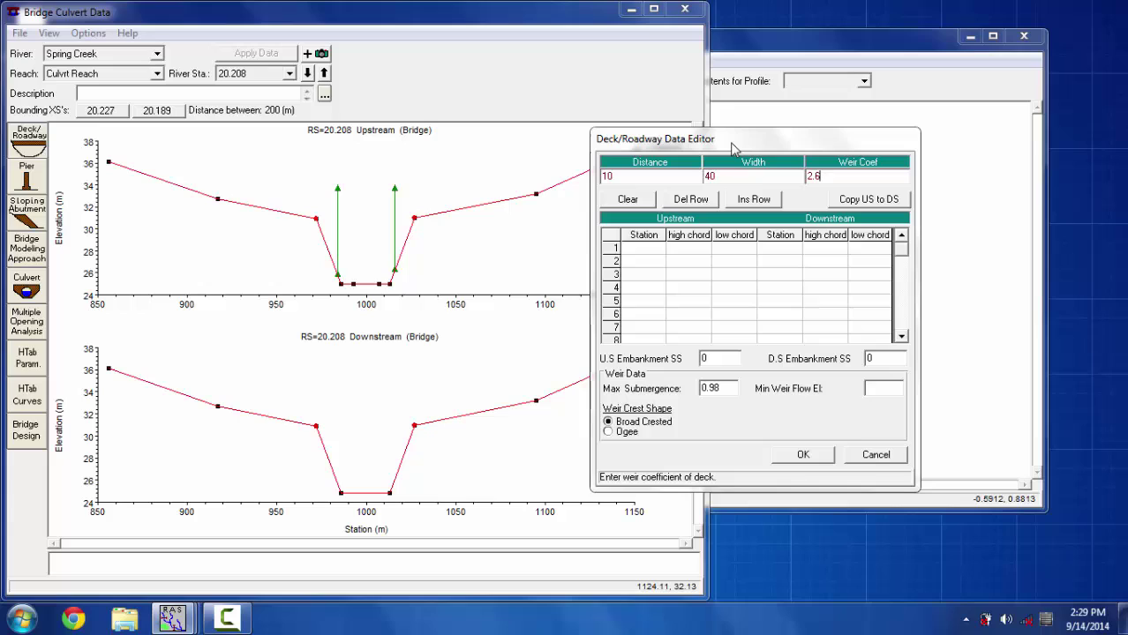
# Step: Set both upstream and downstream embankment side slopes to 2
pyautogui.click(733, 359)
pyautogui.doubleClick(734, 360)
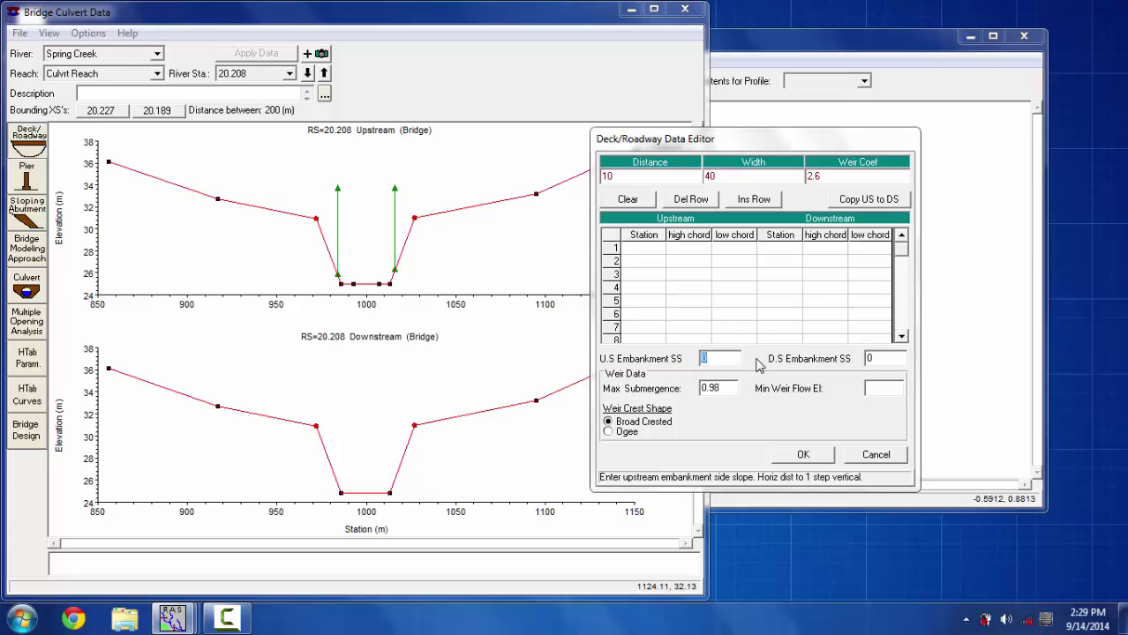
pyautogui.write('2')
pyautogui.press('Tab')
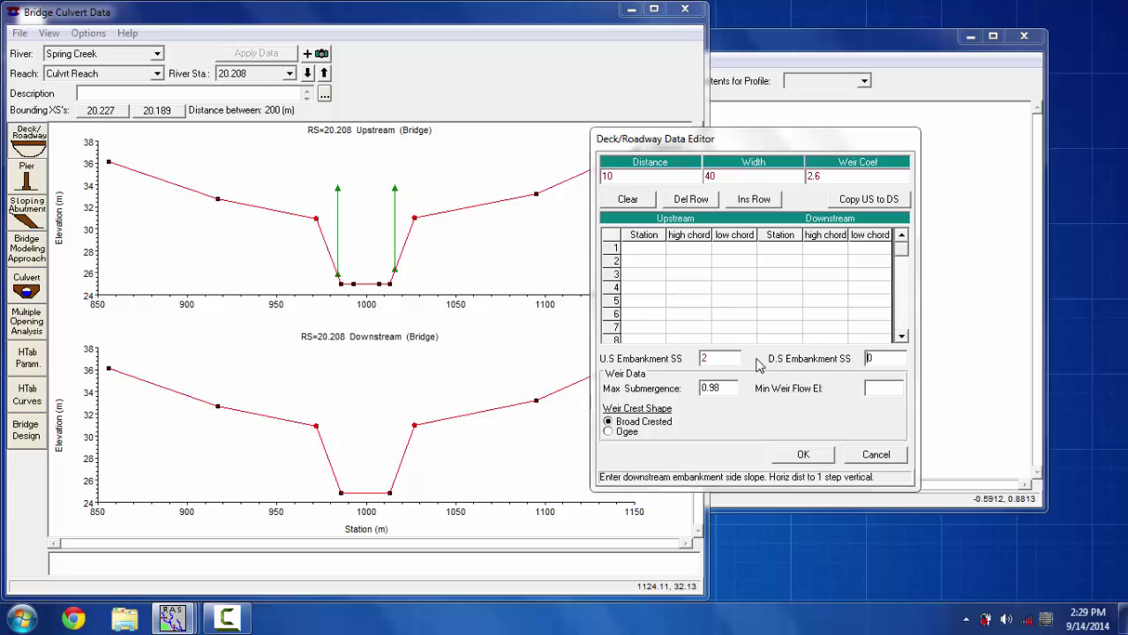
pyautogui.press('Delete')
pyautogui.write('2')
# Step: Check the leftmost upstream ground point, then enter the first deck point: station 856, high chord 36.1
pyautogui.click(109, 165)
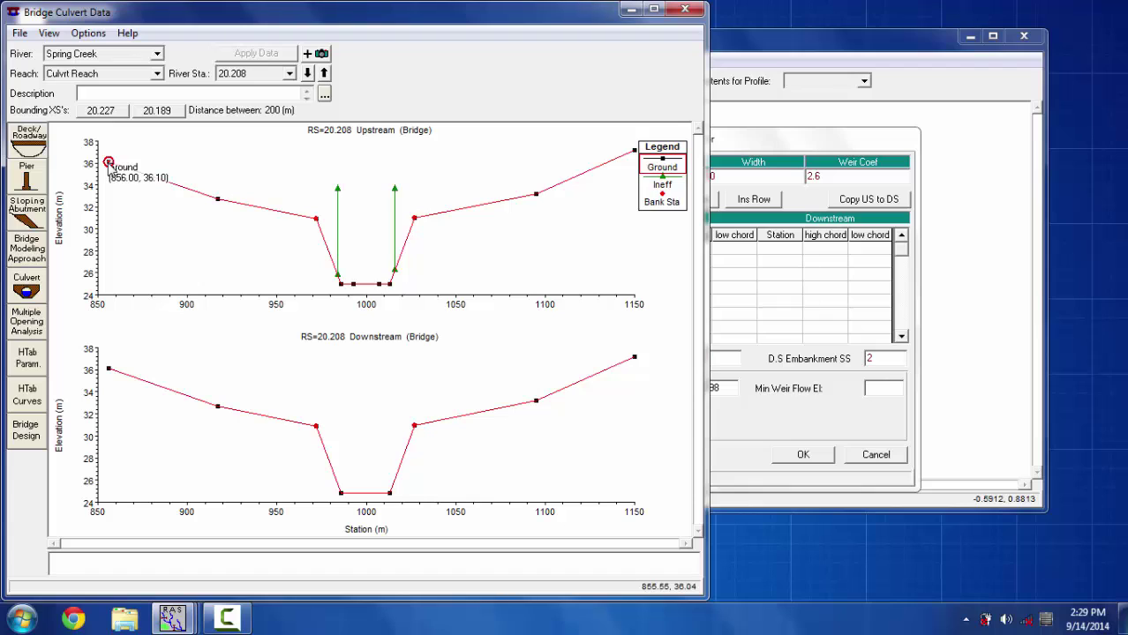
pyautogui.click(783, 151)
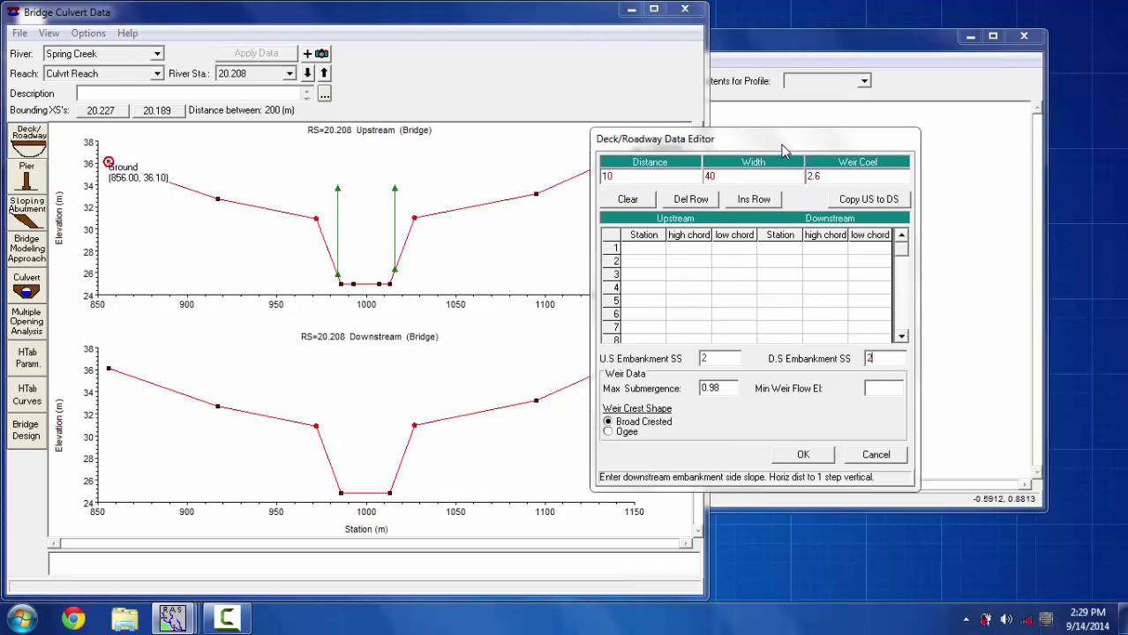
pyautogui.click(654, 255)
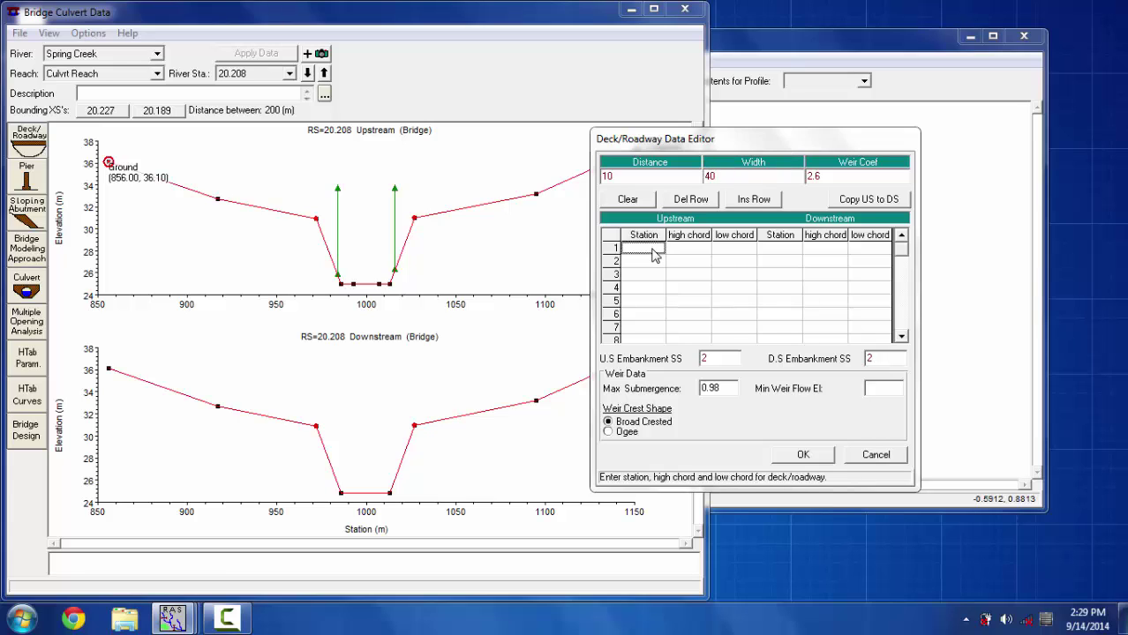
pyautogui.write('856')
pyautogui.press('Tab')
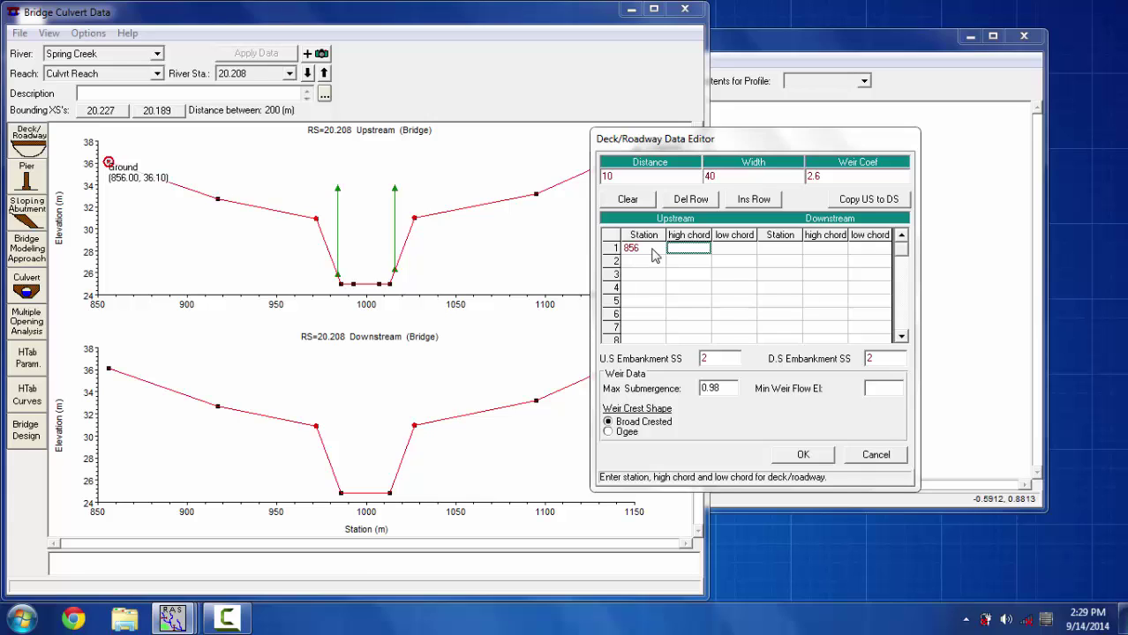
pyautogui.write('36.1')
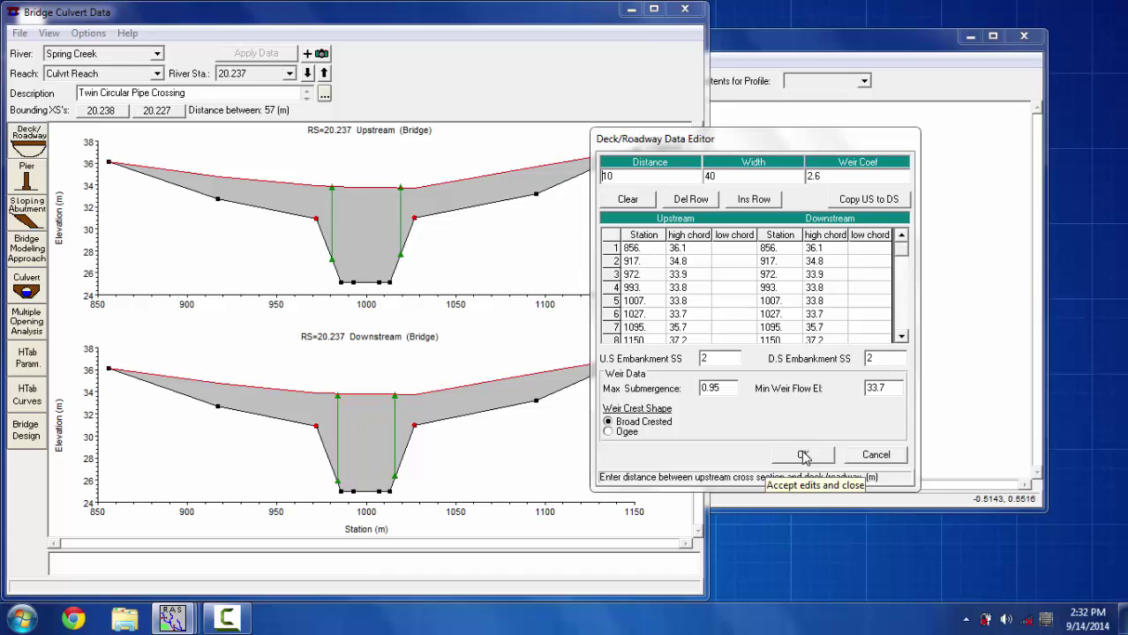
# Step: Accept the deck/roadway data and bring up the culvert editor showing Culvert #1
pyautogui.click(803, 456)
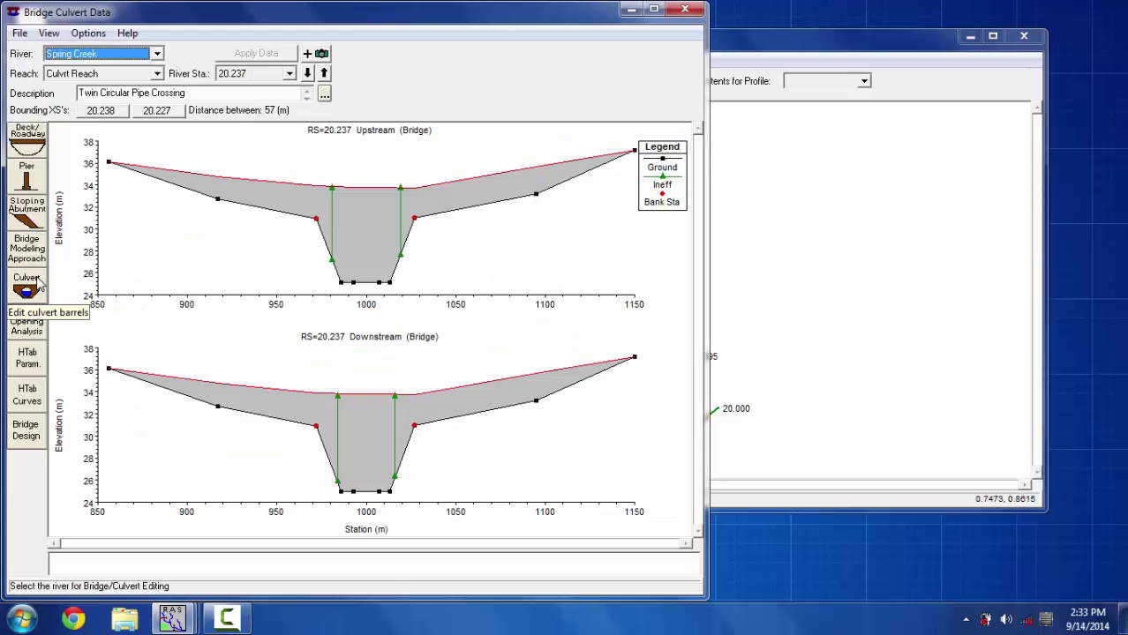
pyautogui.click(38, 282)
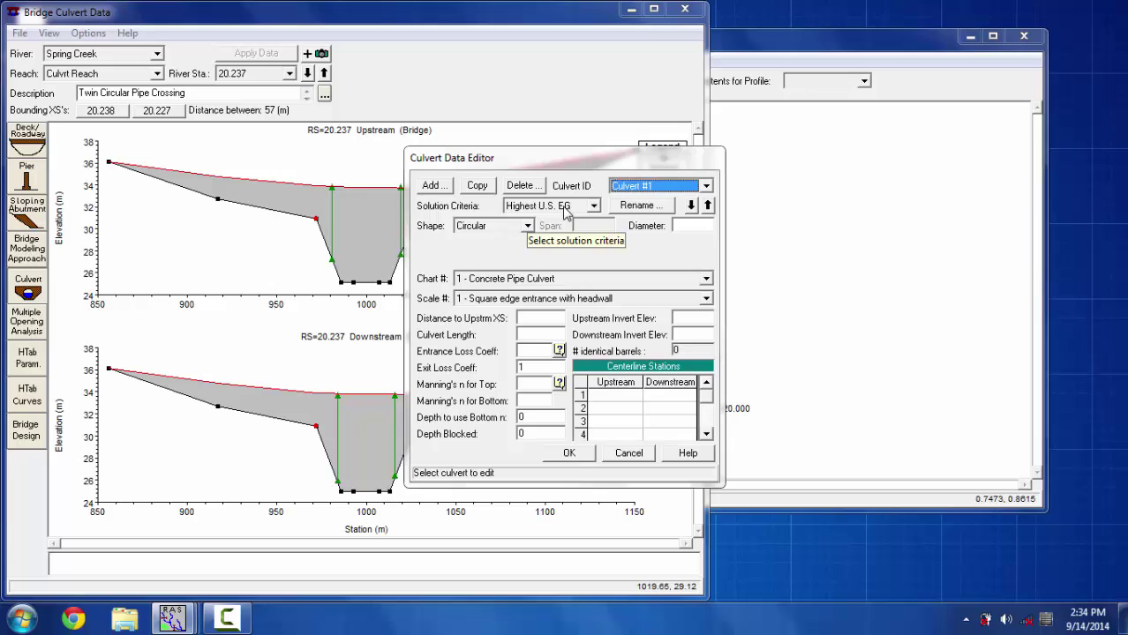
# Step: Rename Culvert #1 to 'Circle'
pyautogui.click(645, 206)
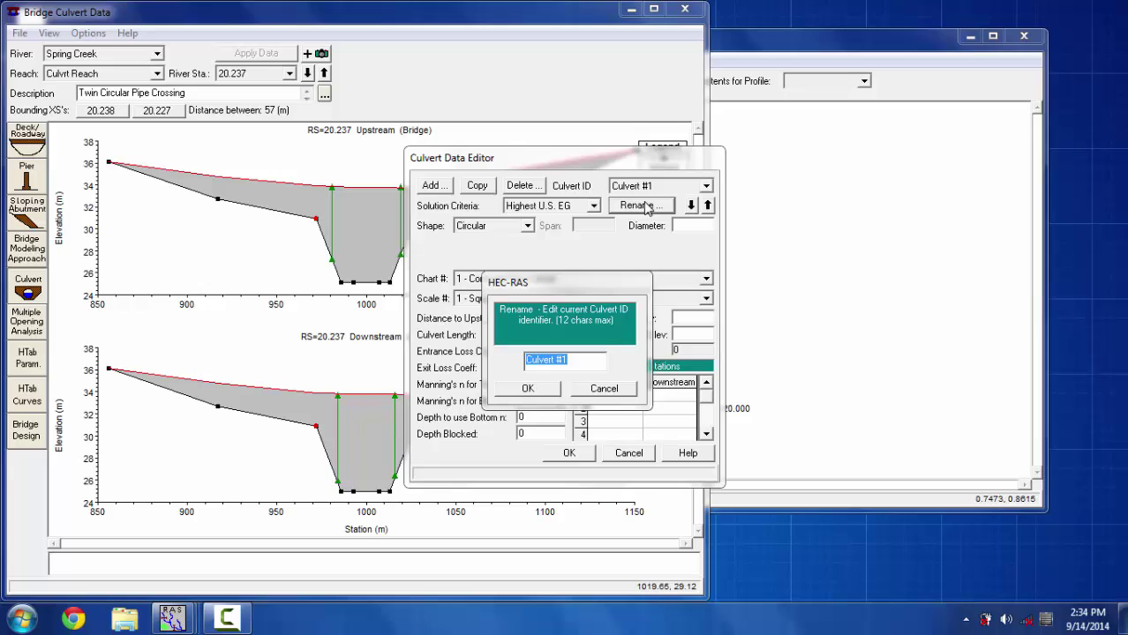
pyautogui.write('Circle')
pyautogui.click(528, 391)
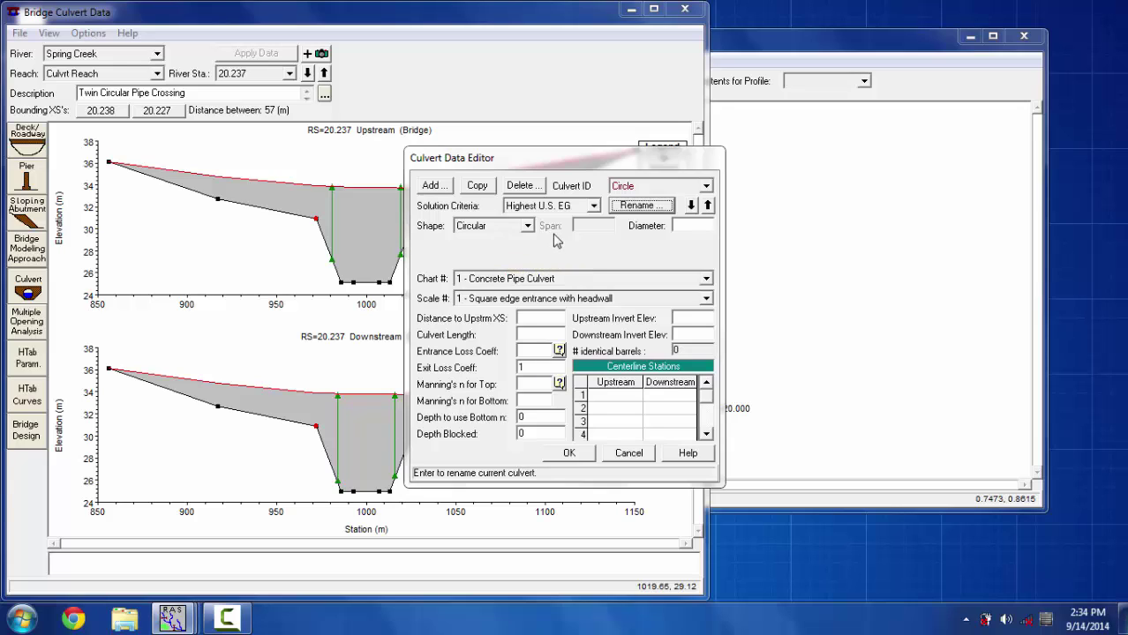
pyautogui.click(687, 226)
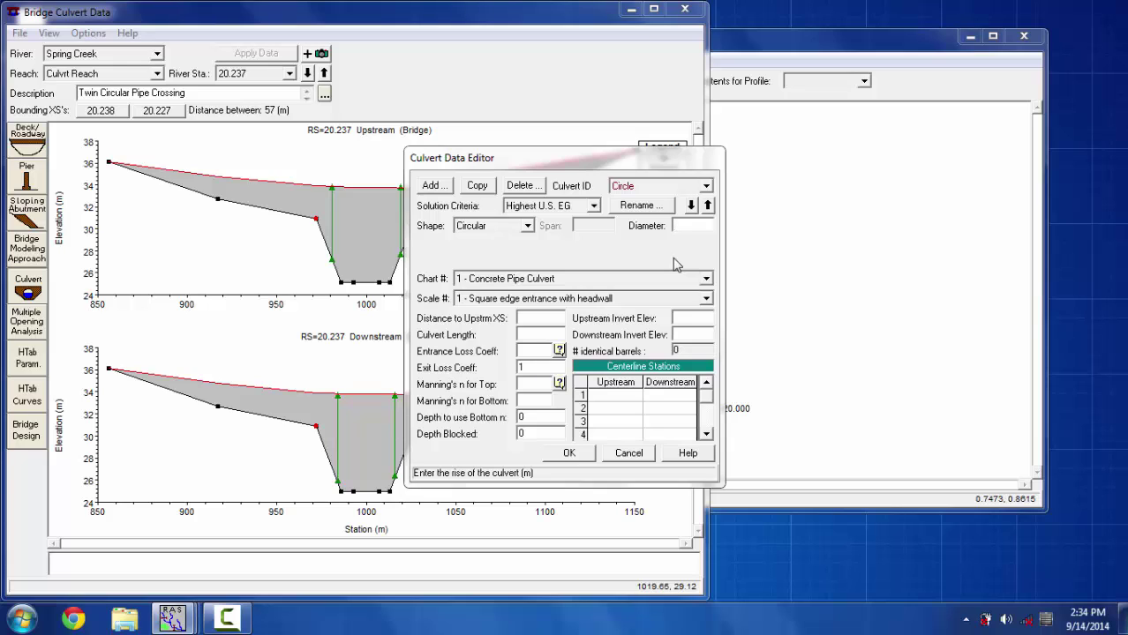
# Step: Give the Circle culvert diameter 6, upstream distance 5, length 50, entrance loss 0.5 and Manning's n 0.013
pyautogui.write('6')
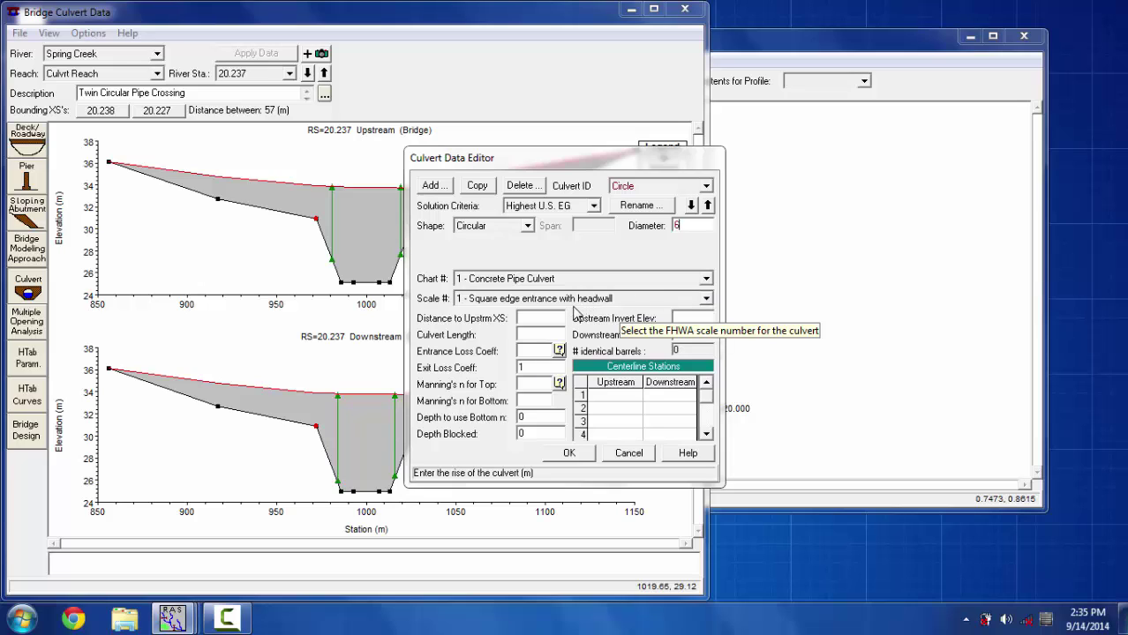
pyautogui.click(545, 319)
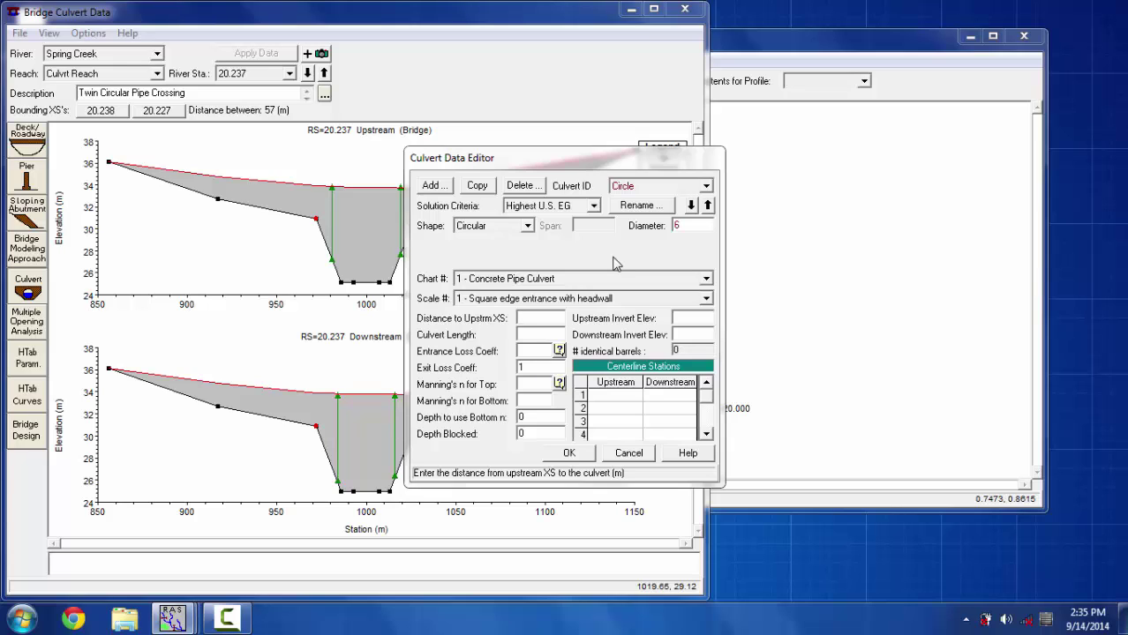
pyautogui.write('5')
pyautogui.press('Tab')
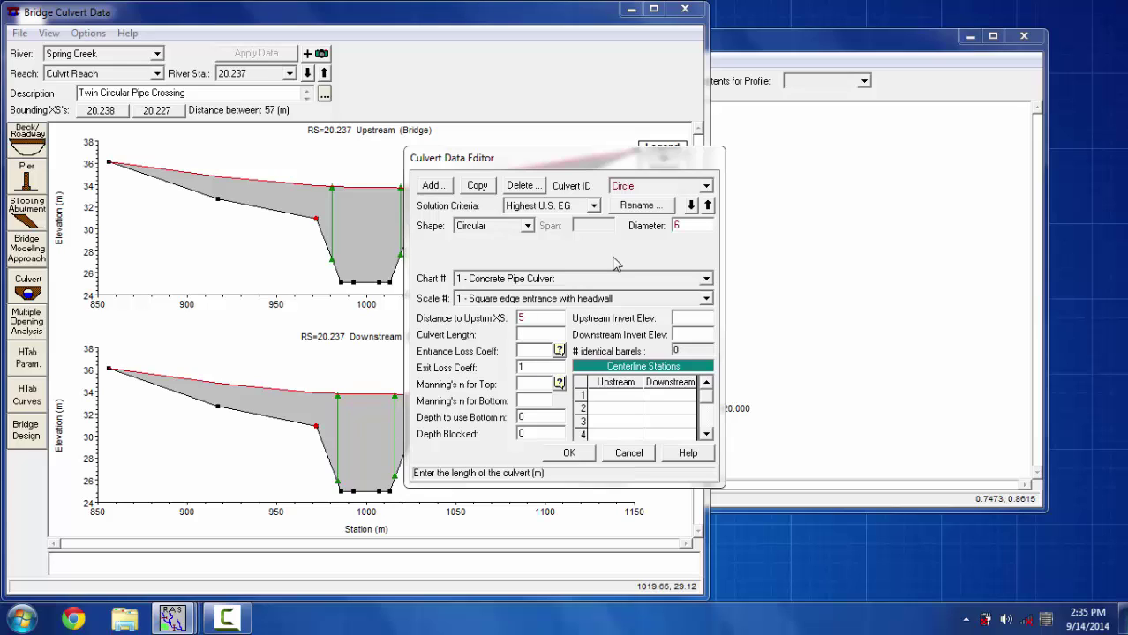
pyautogui.write('50')
pyautogui.press('Tab')
pyautogui.write('.5')
pyautogui.press('Tab')
pyautogui.press('Tab')
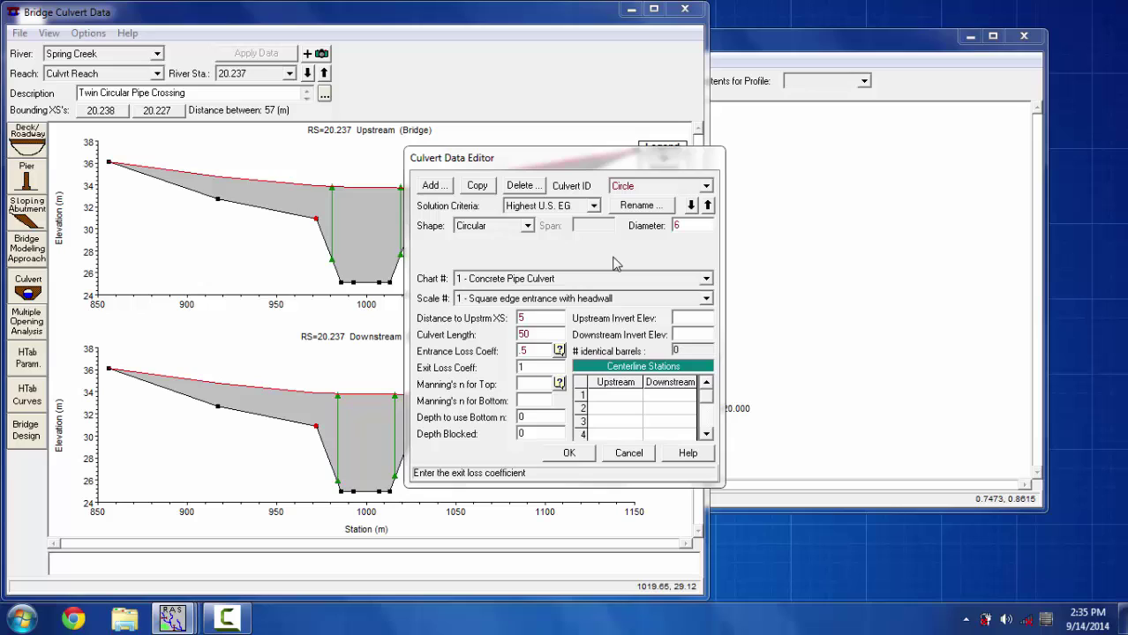
pyautogui.press('Tab')
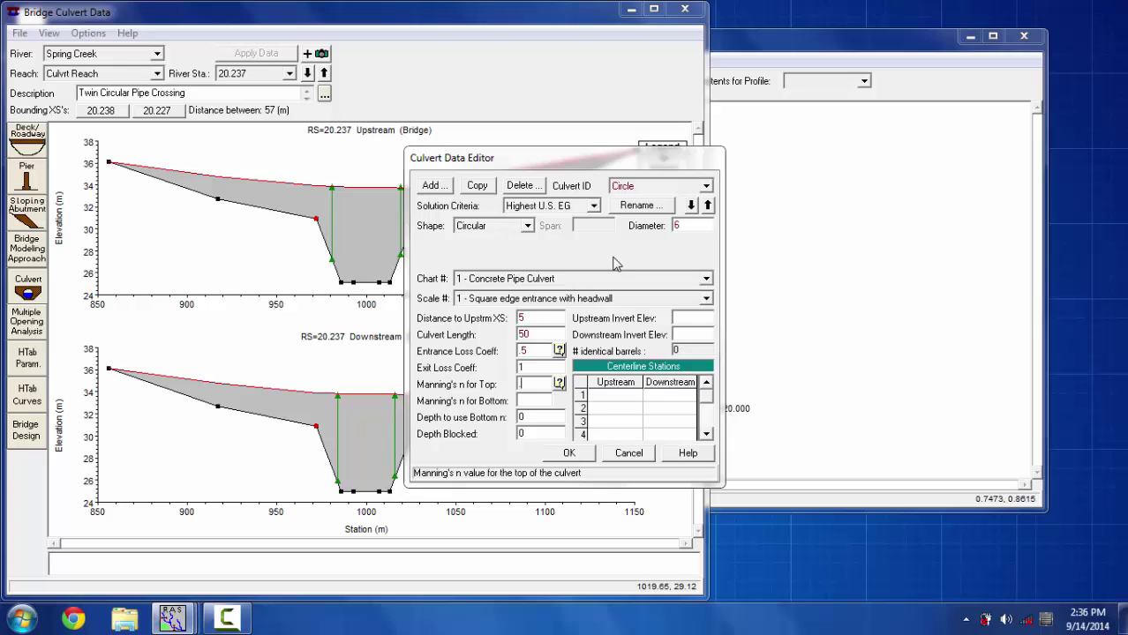
pyautogui.write('.013')
pyautogui.press('Tab')
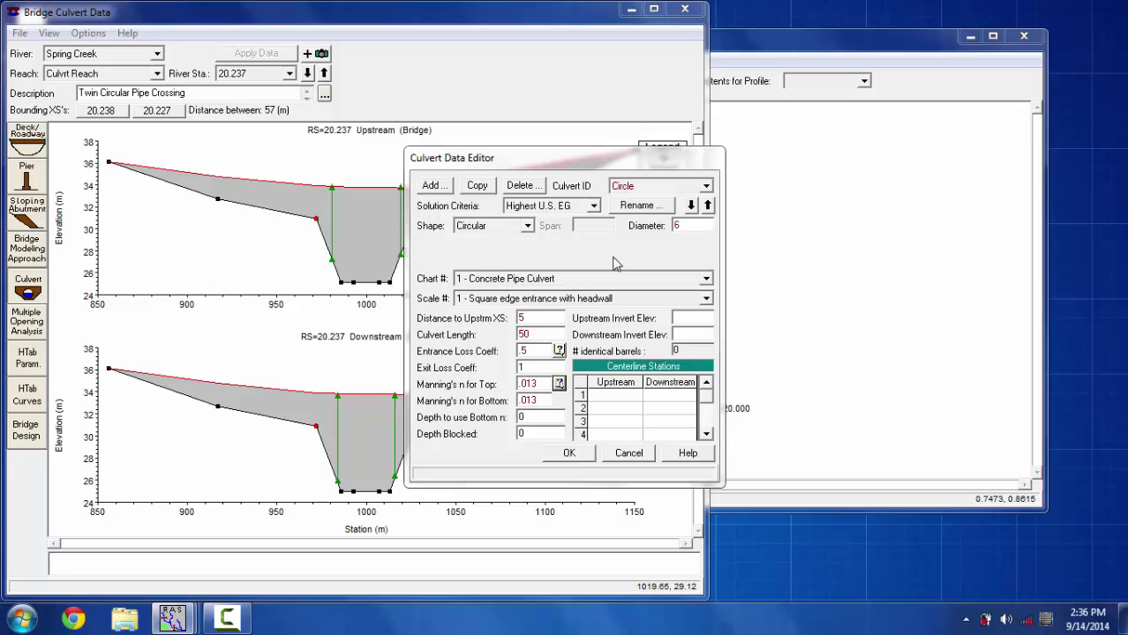
# Step: Set the culvert's upstream invert elevation to 25.1
pyautogui.click(686, 323)
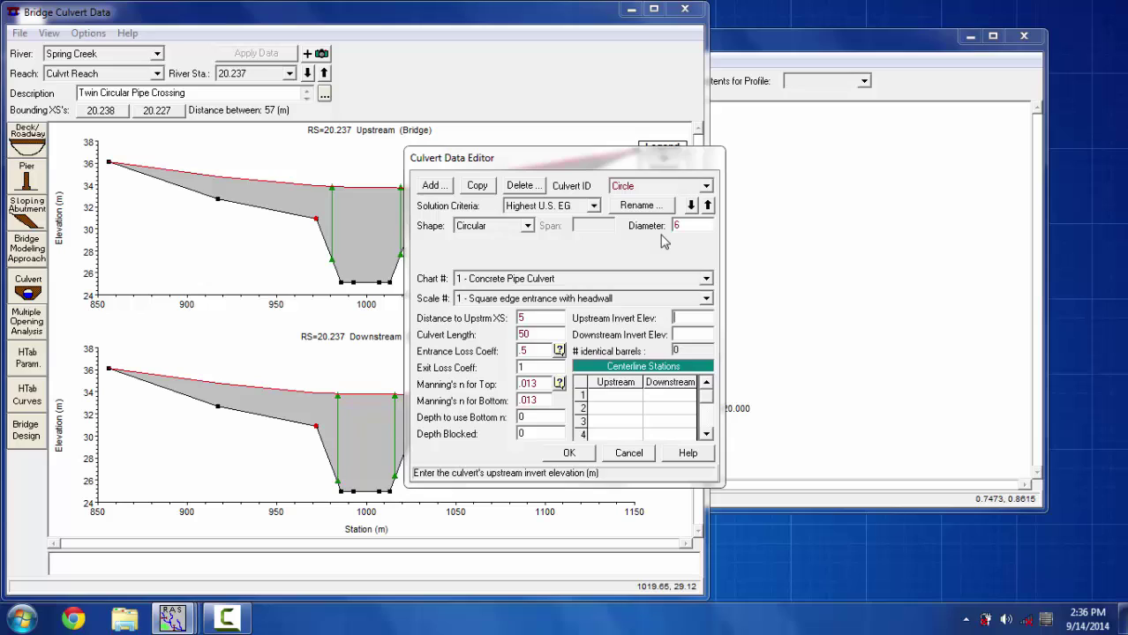
pyautogui.write('25.1')
pyautogui.press('Tab')
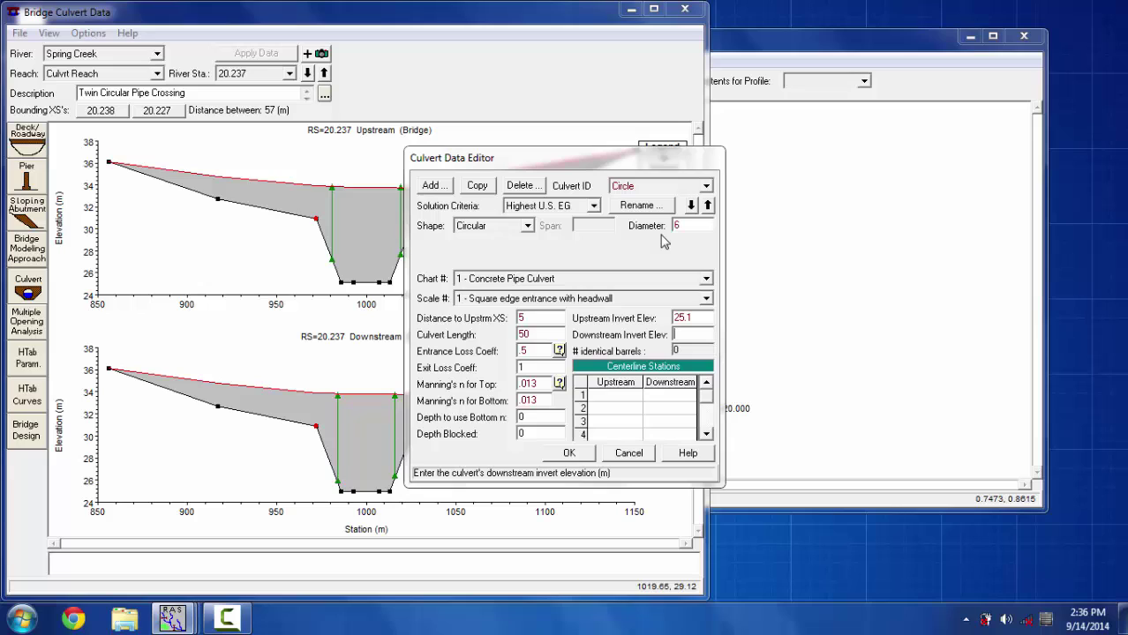
pyautogui.write('25')
# Step: Place the two barrels at centerline stations 996 and 1004
pyautogui.click(616, 394)
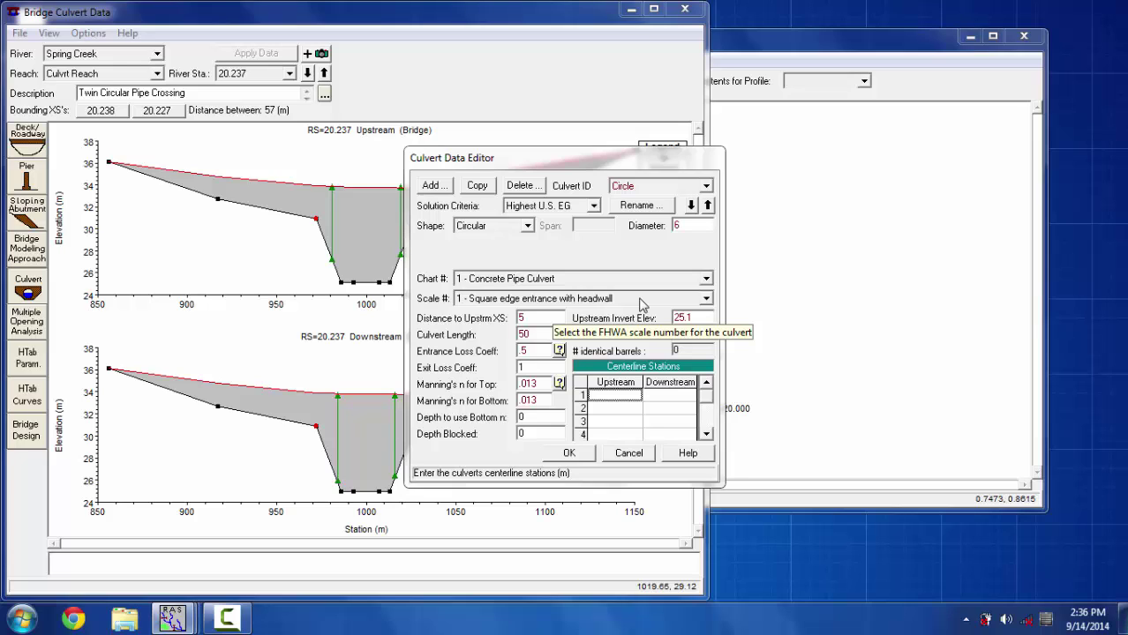
pyautogui.write('9')
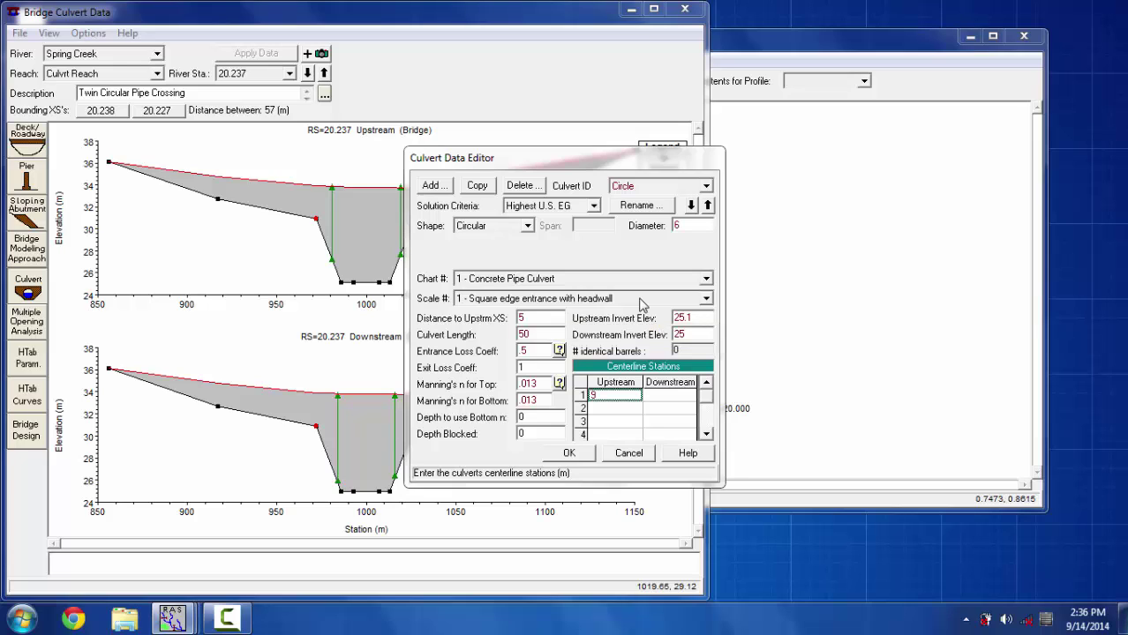
pyautogui.write('96')
pyautogui.press('Tab')
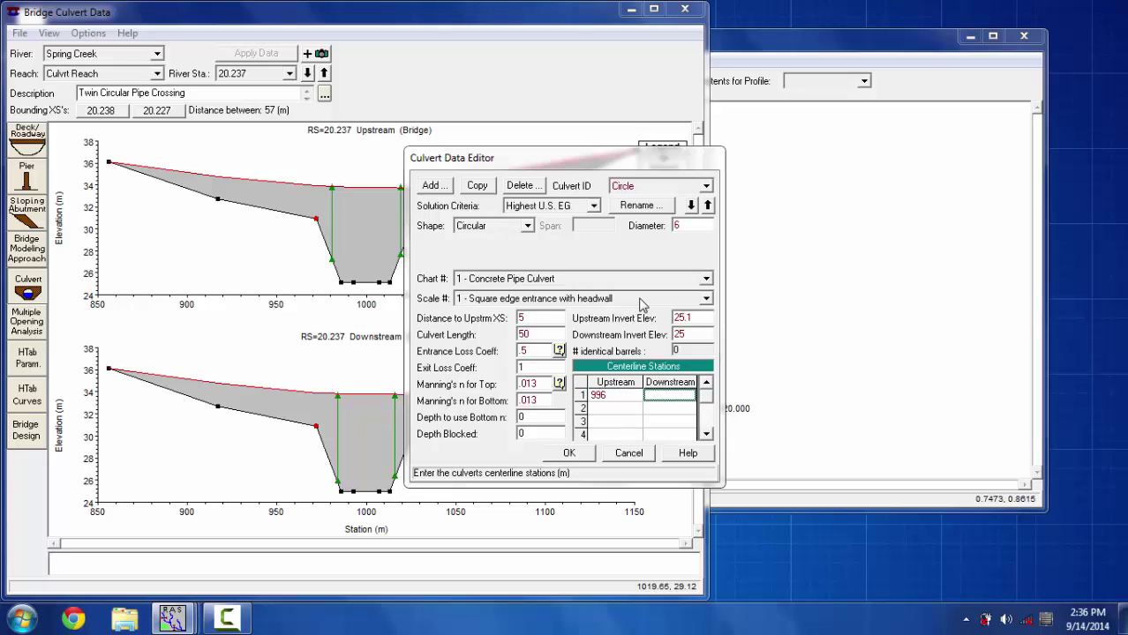
pyautogui.write('996')
pyautogui.press('Tab')
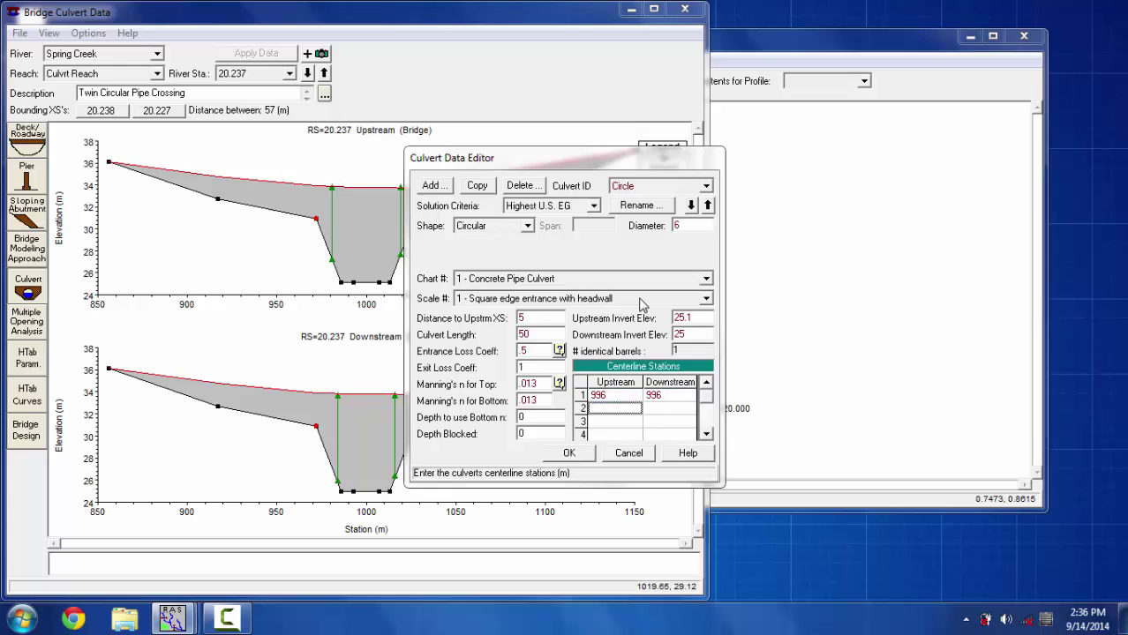
pyautogui.write('1004')
pyautogui.press('Tab')
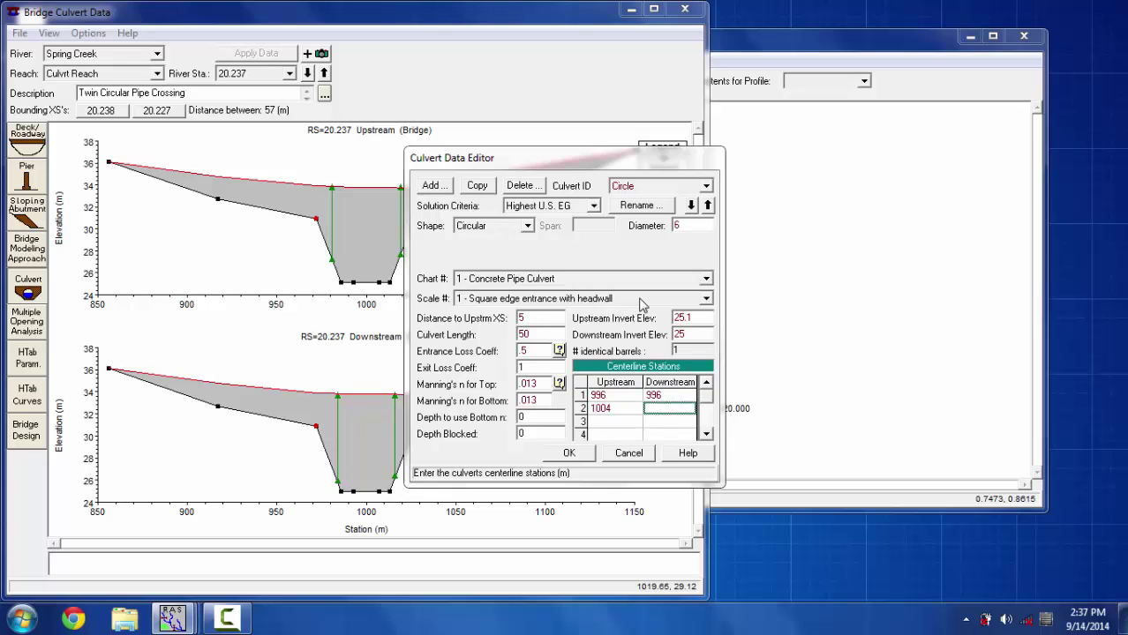
pyautogui.write('1004')
# Step: Save the Circle culvert data and close the culvert editor
pyautogui.click(568, 454)
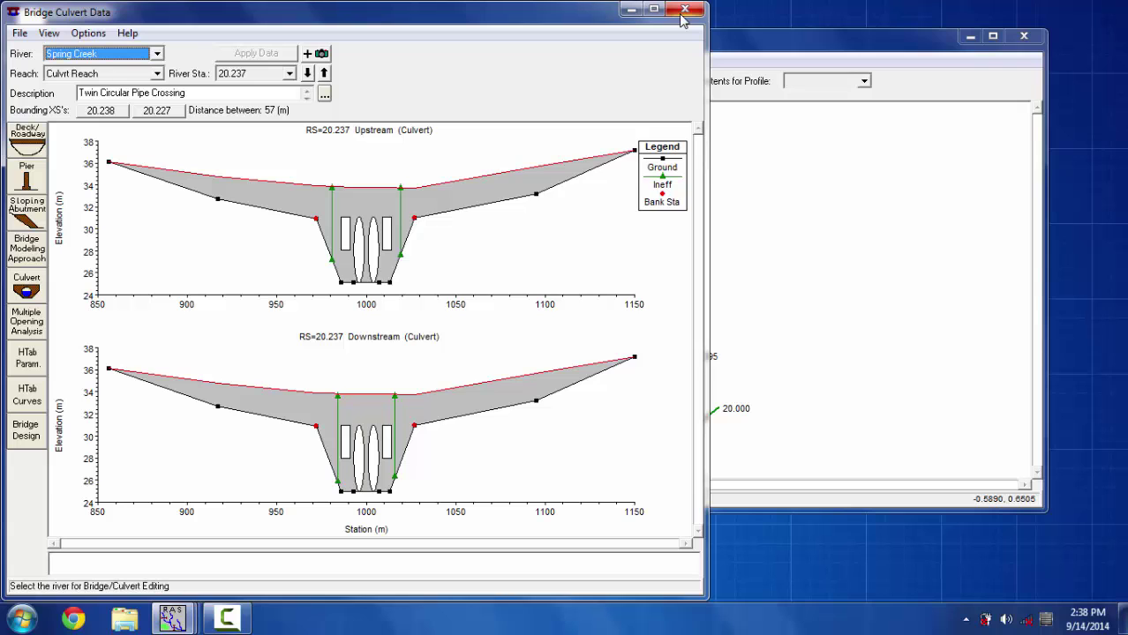
# Step: Close the culvert data window, save the geometry titled 'Geo' (CulvertProject.g01), and exit the geometry editor
pyautogui.click(684, 12)
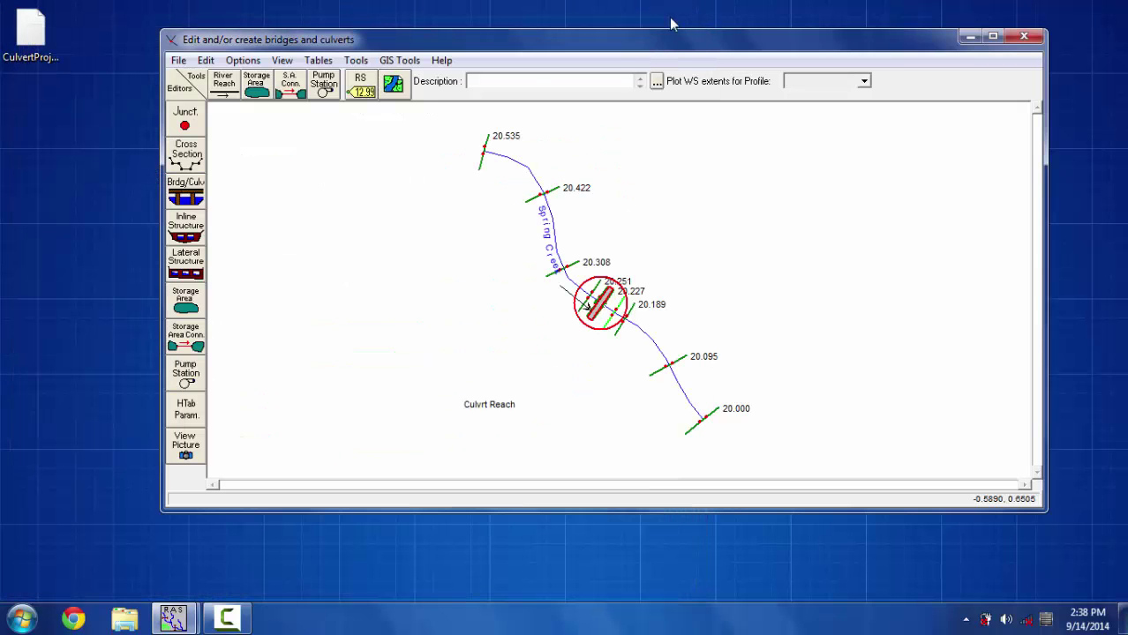
pyautogui.click(180, 62)
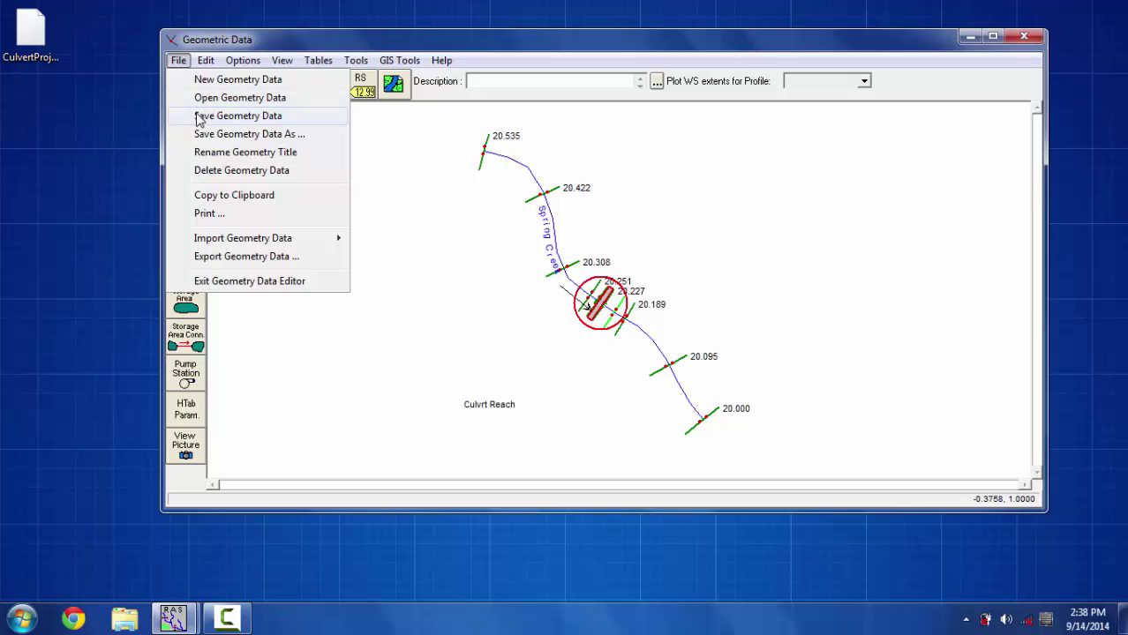
pyautogui.click(199, 120)
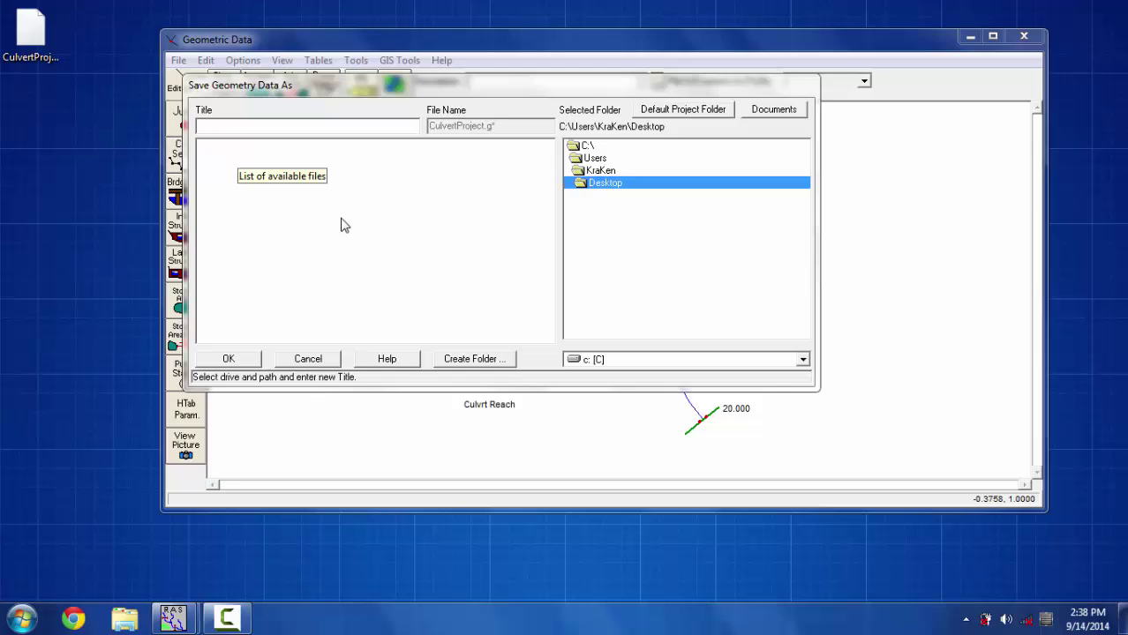
pyautogui.write('Ge')
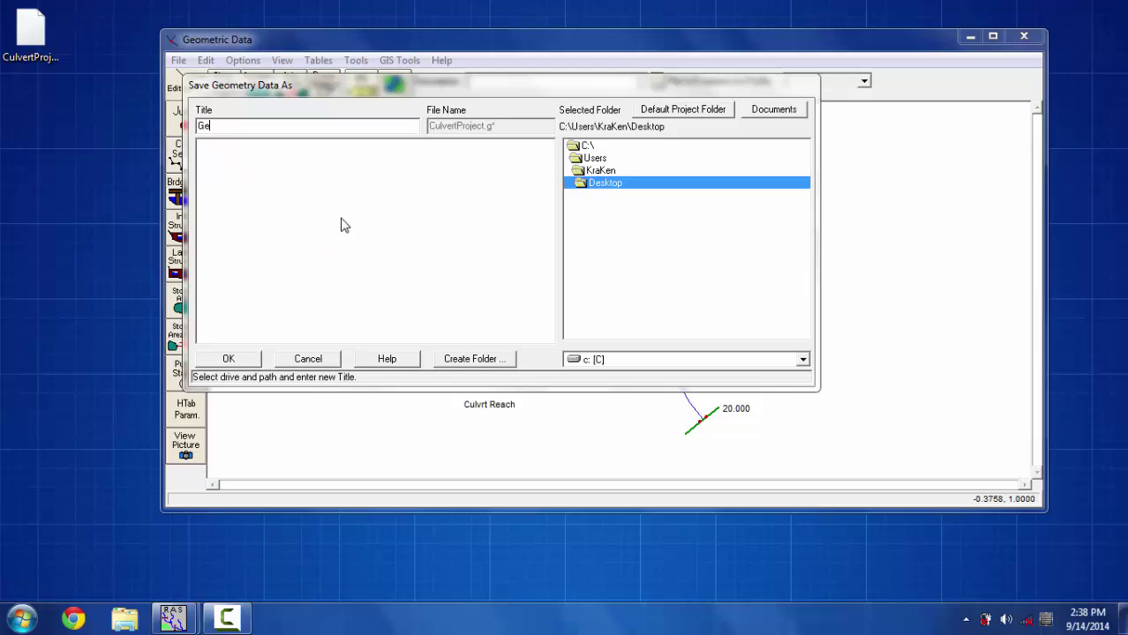
pyautogui.write('o')
pyautogui.click(228, 359)
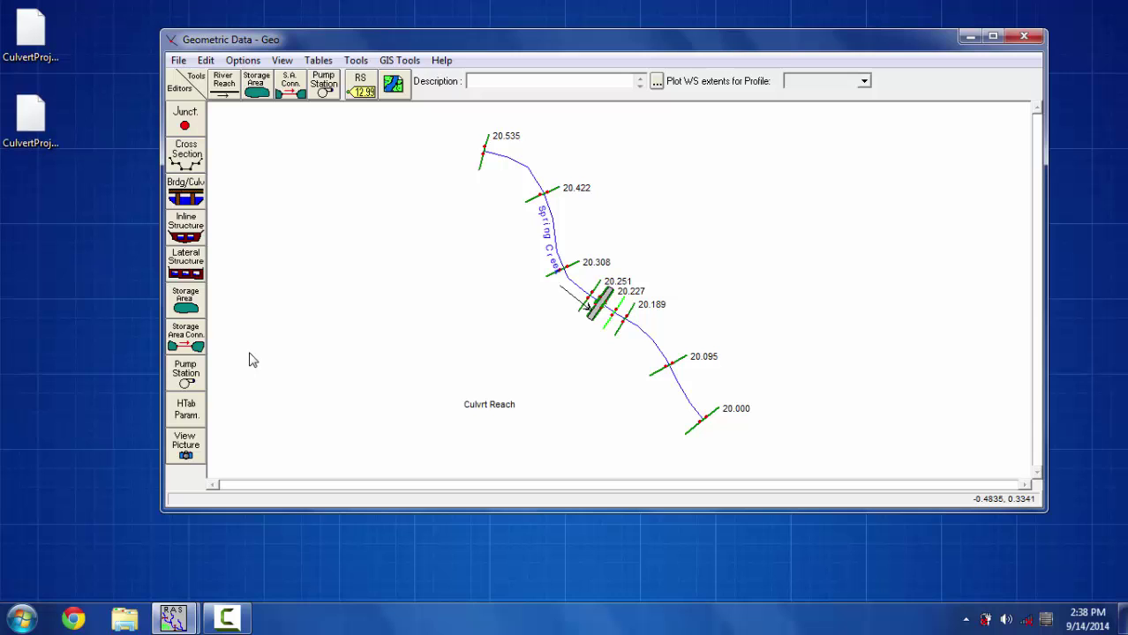
pyautogui.click(1022, 37)
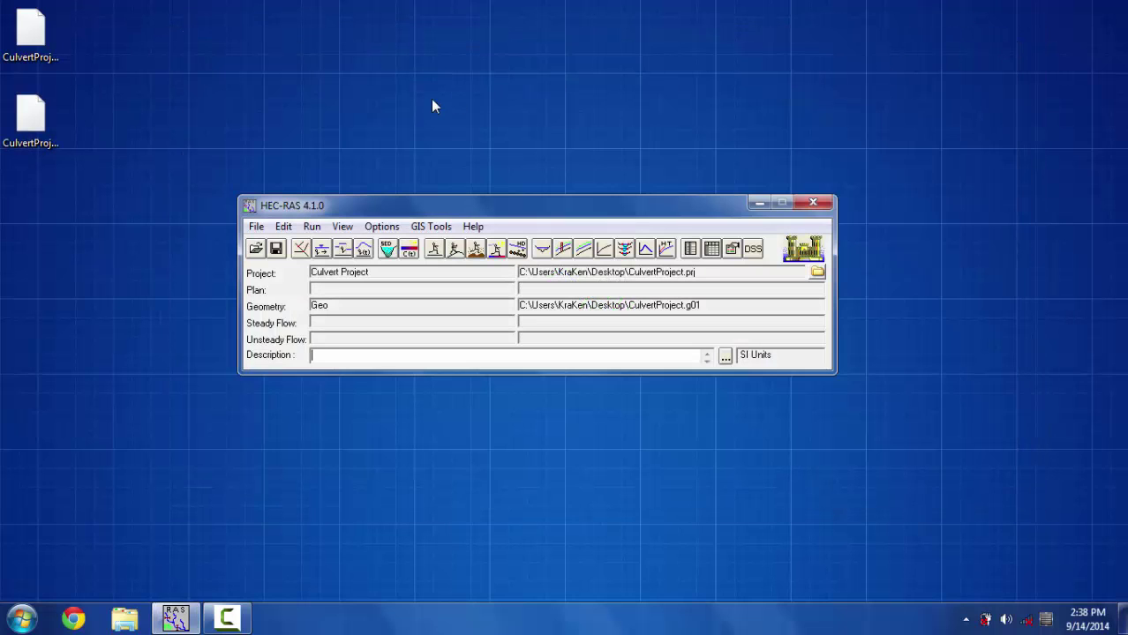
# Step: In Steady Flow Data, set the number of flow profiles to 3
pyautogui.click(322, 249)
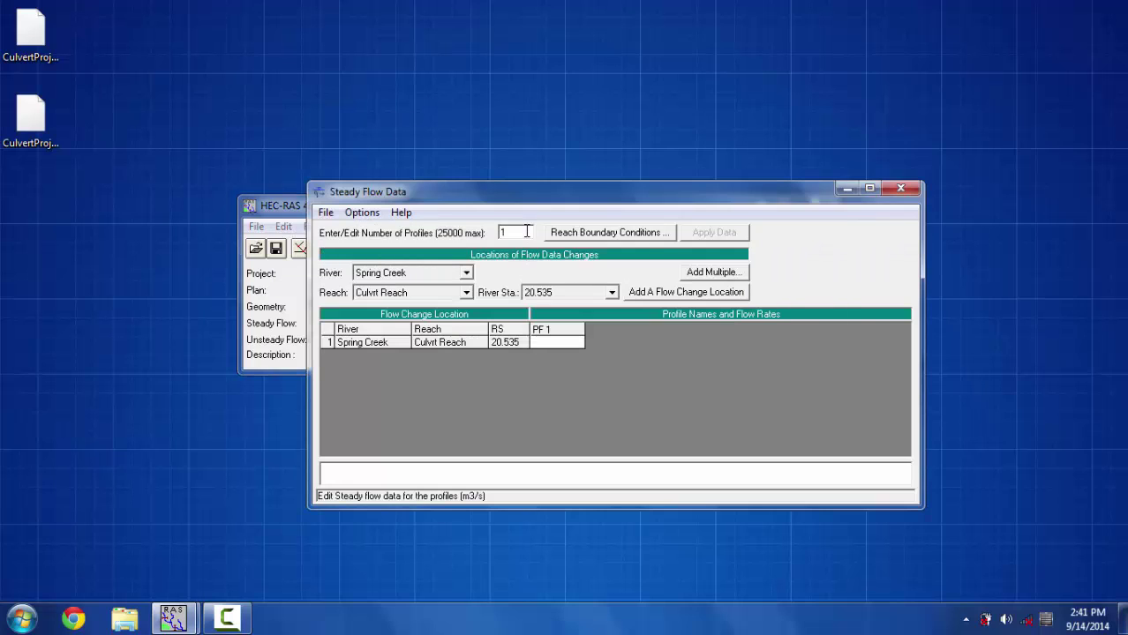
pyautogui.doubleClick(527, 231)
pyautogui.write('3')
pyautogui.click(548, 344)
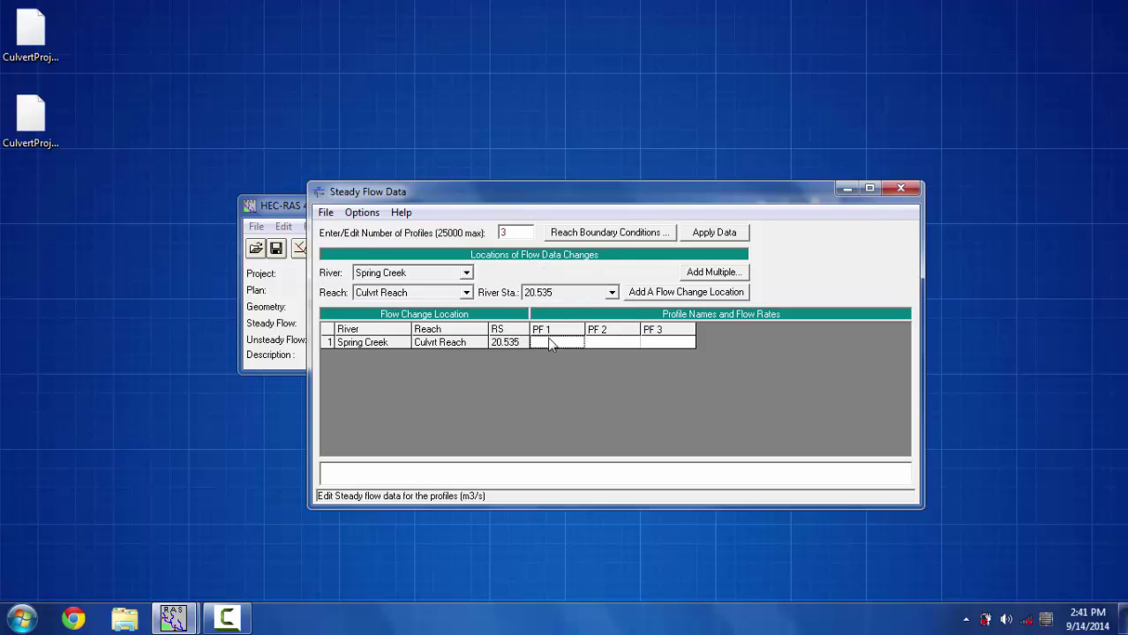
# Step: Enter flows of 250, 400 and 600 m3/s for PF 1–PF 3 at station 20.535 and apply them
pyautogui.click(551, 339)
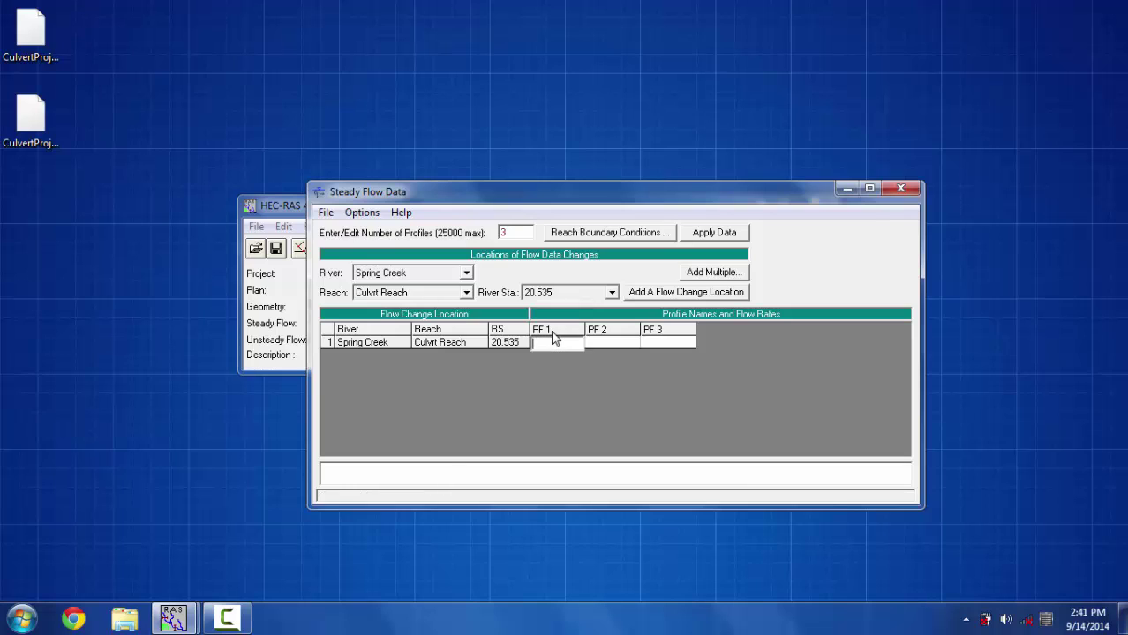
pyautogui.write('250')
pyautogui.click(607, 344)
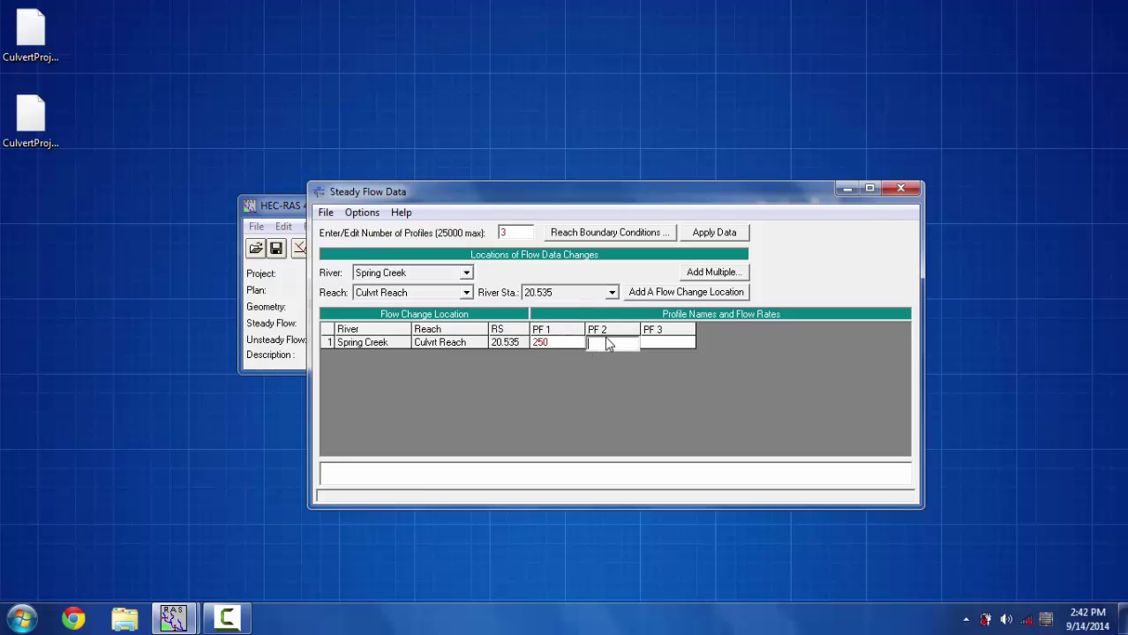
pyautogui.write('400')
pyautogui.click(658, 344)
pyautogui.write('600')
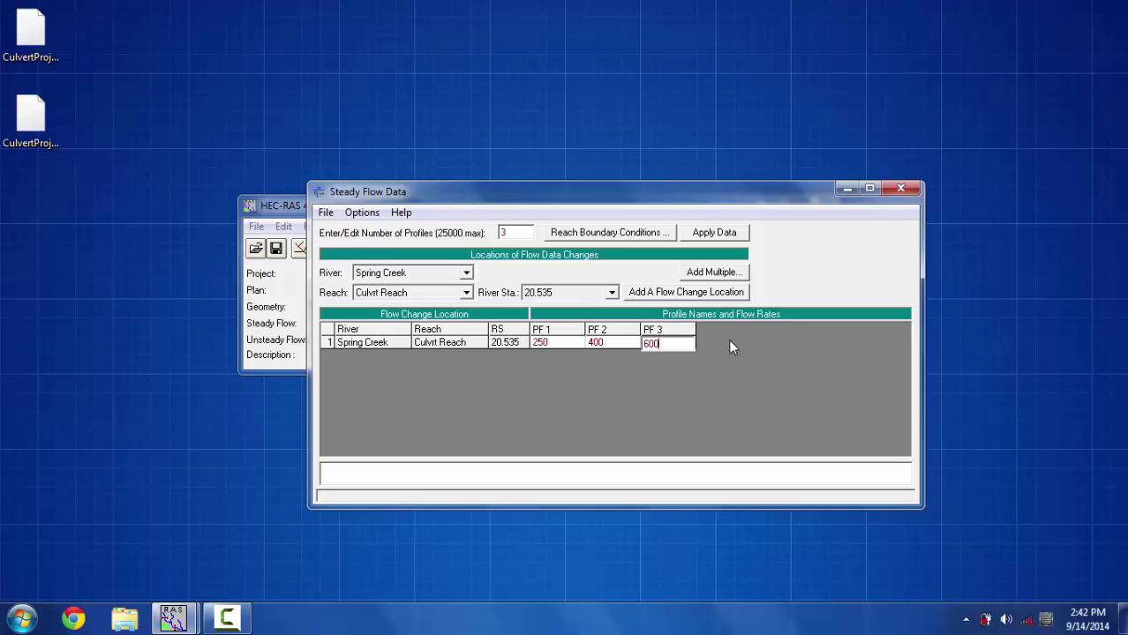
pyautogui.click(684, 236)
# Step: Make the downstream reach boundary Known W.S. with elevations 29.8, 31.2 and 31.9 m
pyautogui.click(628, 239)
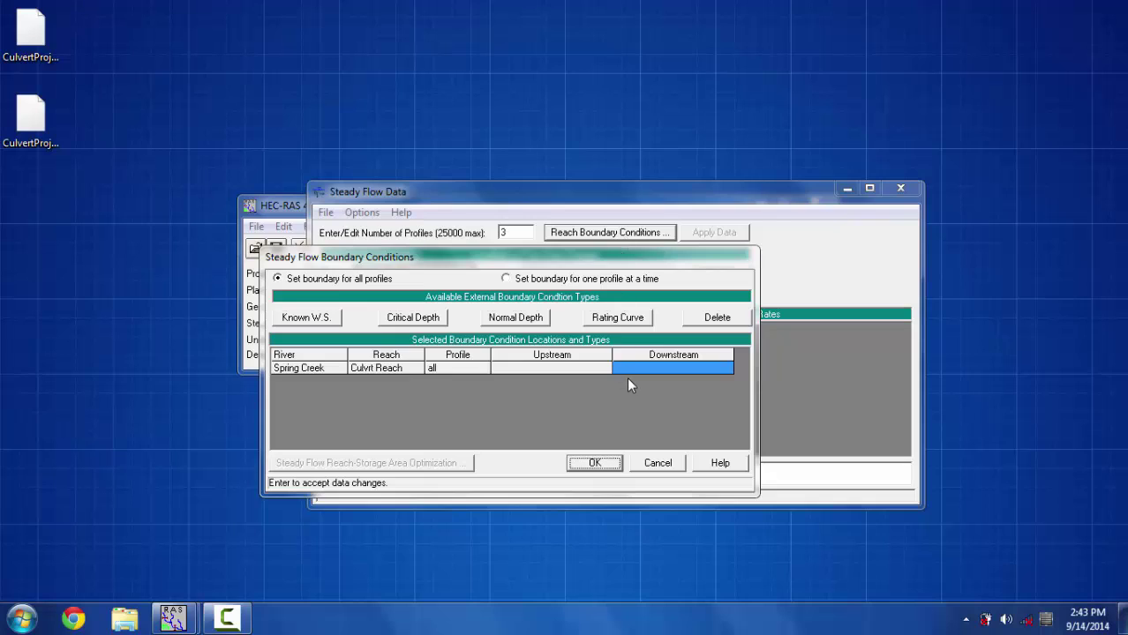
pyautogui.click(629, 375)
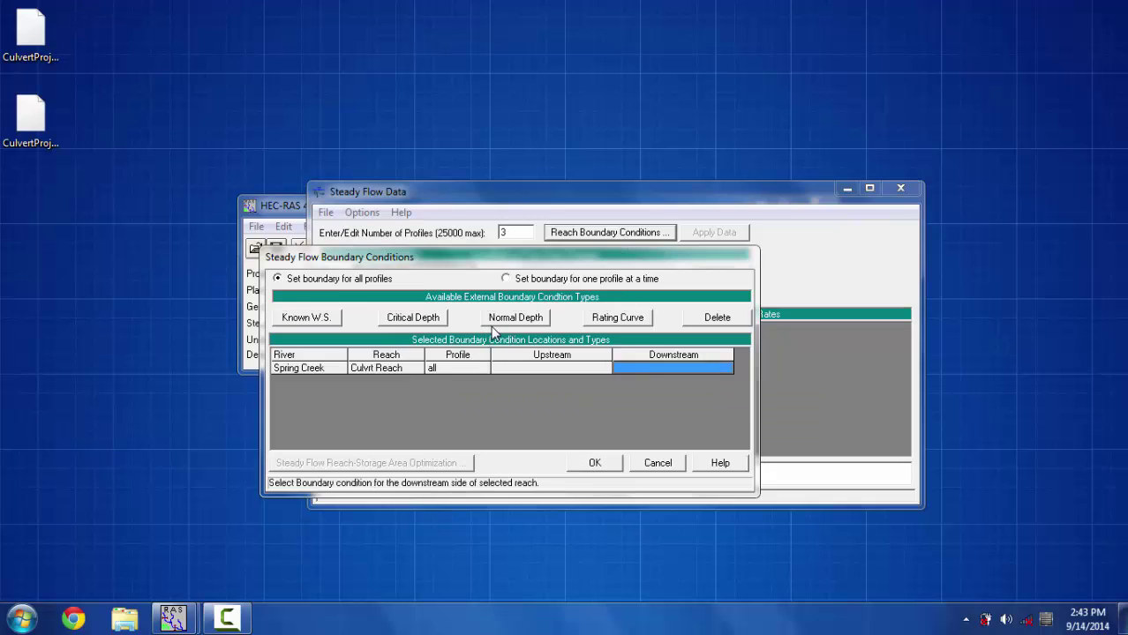
pyautogui.click(311, 318)
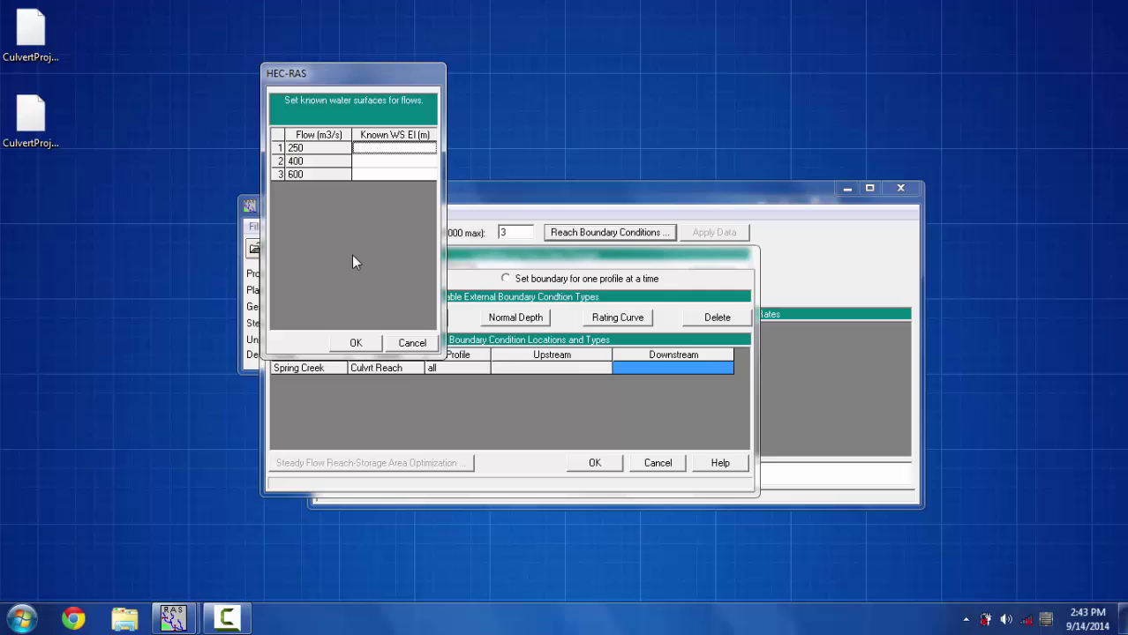
pyautogui.write('29.8')
pyautogui.press('Return')
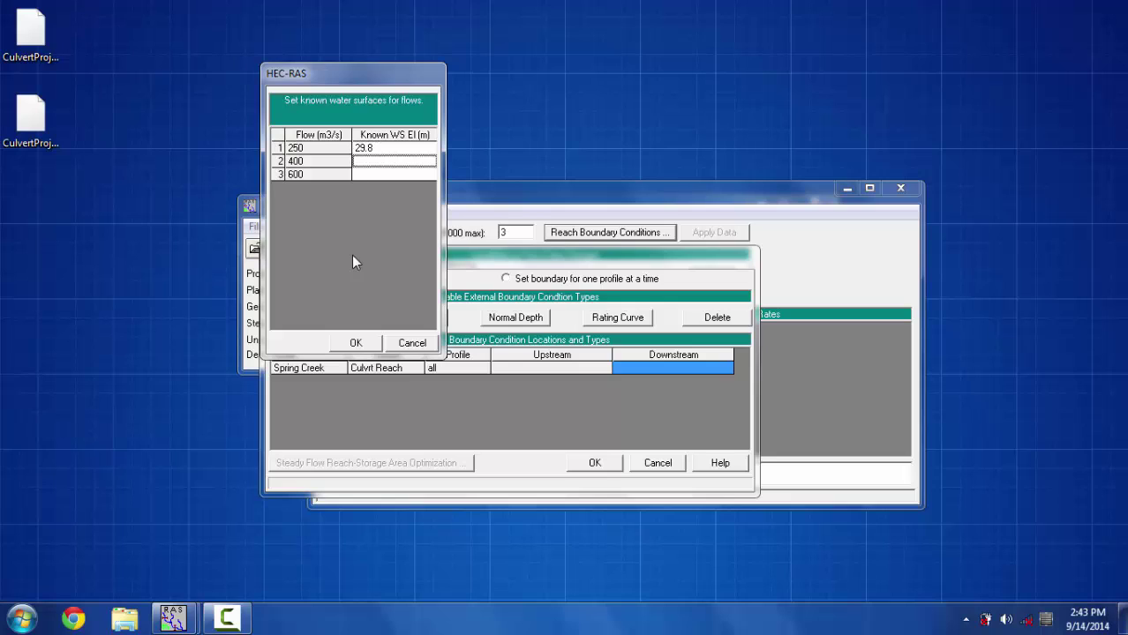
pyautogui.write('31.2')
pyautogui.press('Return')
pyautogui.write('31.')
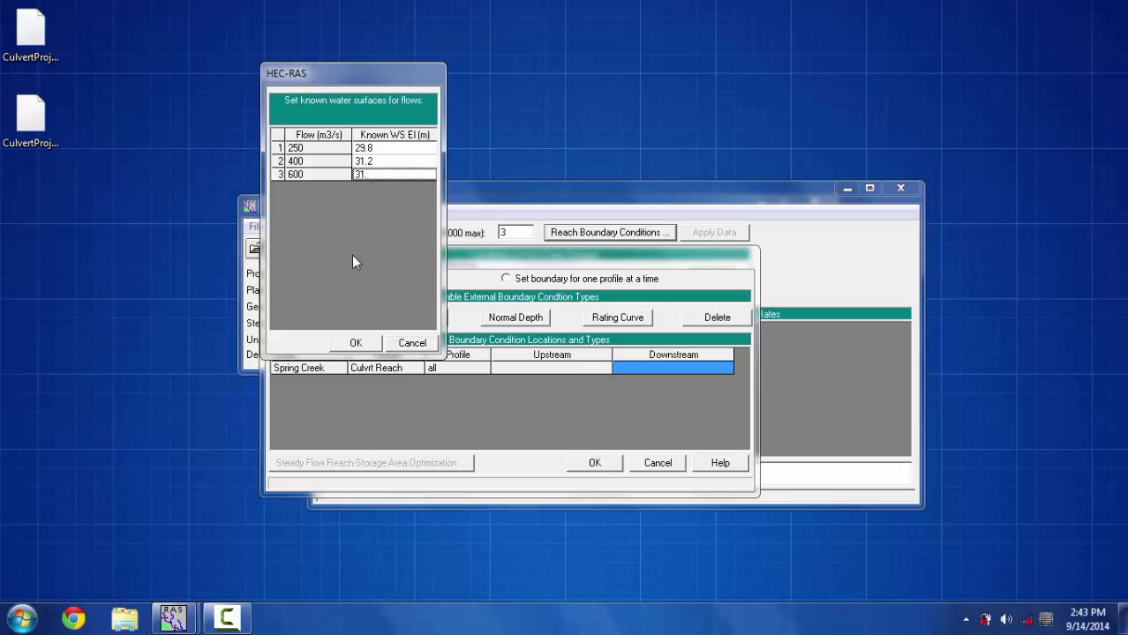
pyautogui.write('9')
pyautogui.click(367, 335)
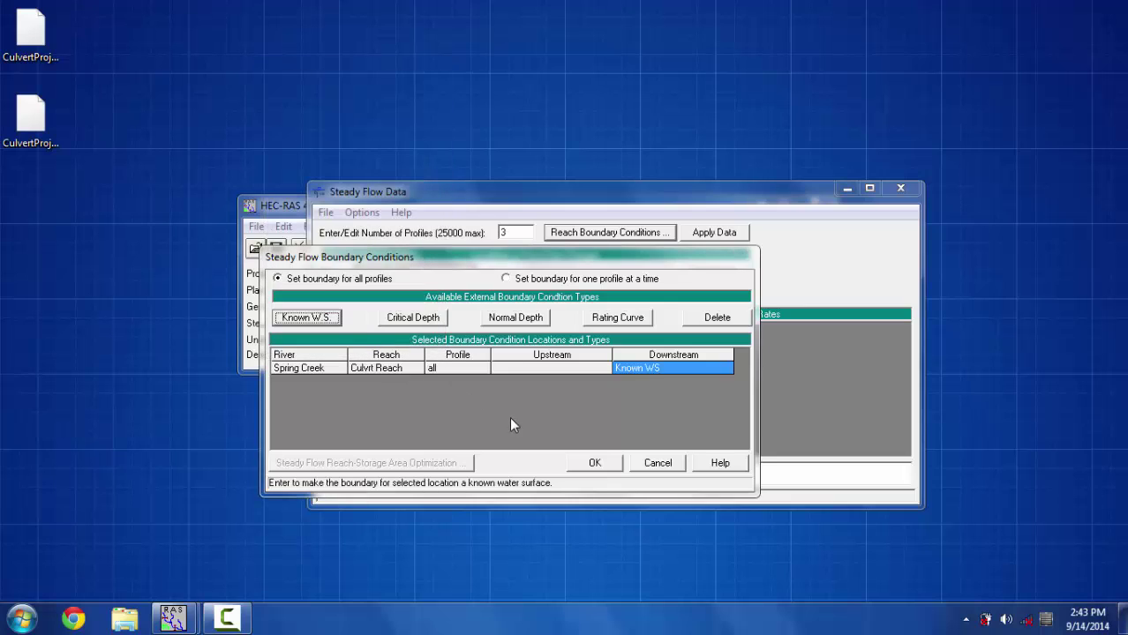
pyautogui.click(598, 468)
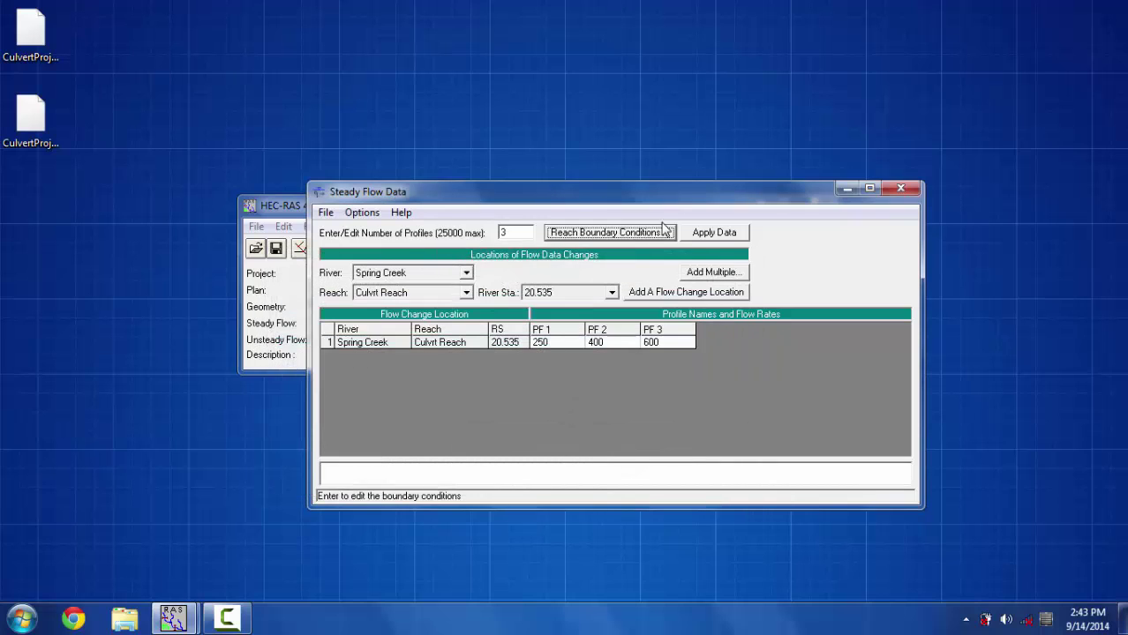
# Step: Apply the boundary changes, save the flow data titled 'Flow' (CulvertProject.f01), and close the editor
pyautogui.click(705, 233)
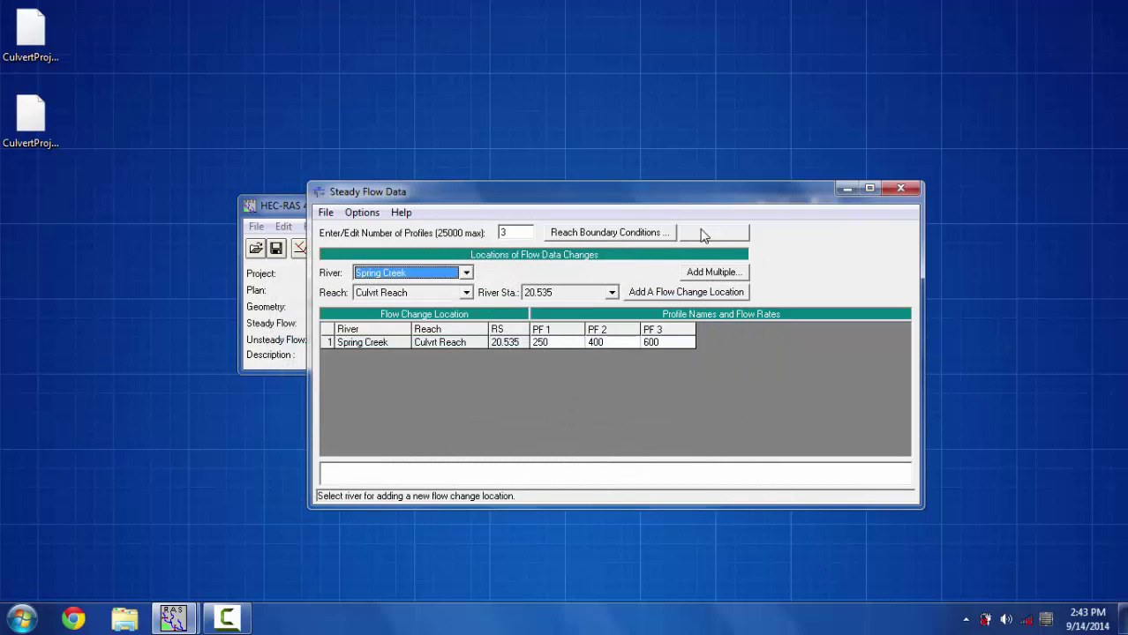
pyautogui.click(326, 215)
pyautogui.click(351, 270)
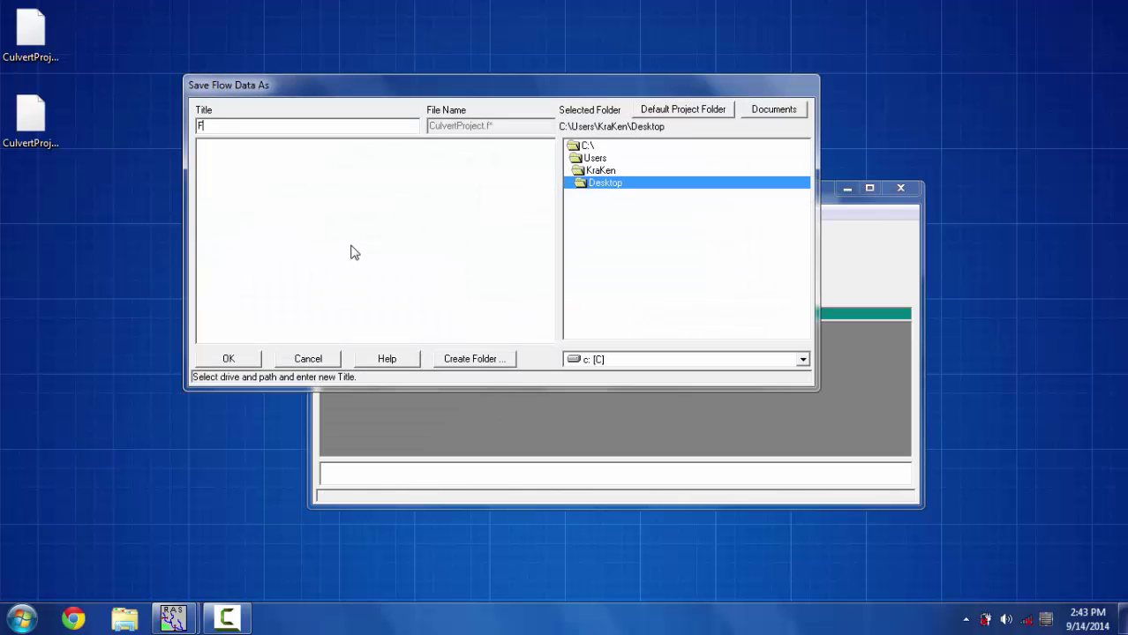
pyautogui.write('Flow')
pyautogui.click(250, 359)
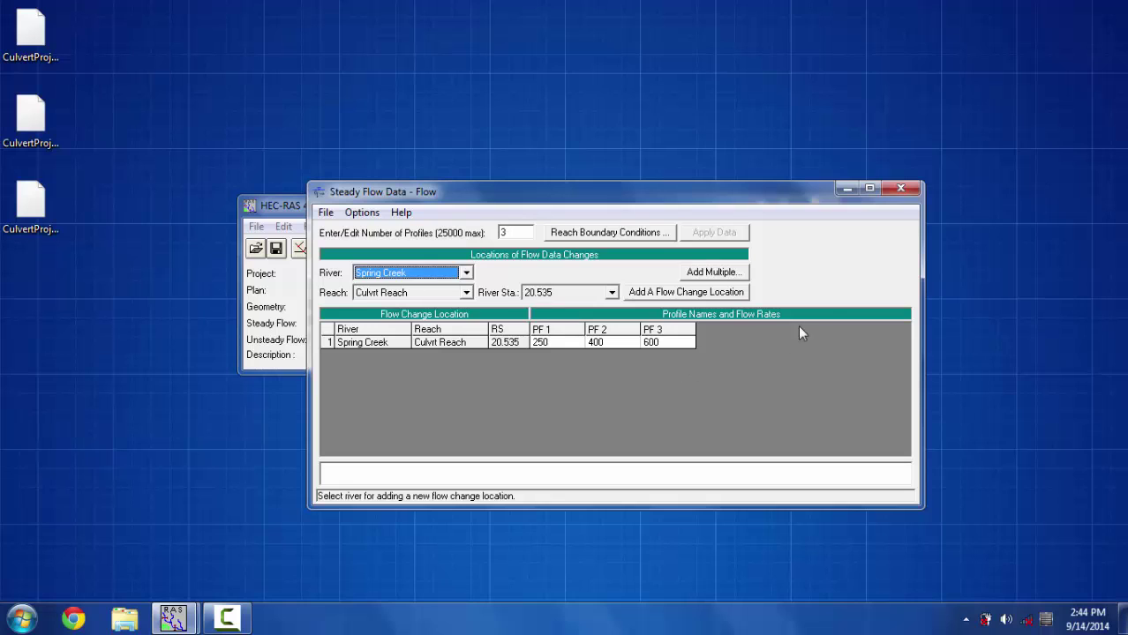
pyautogui.click(907, 190)
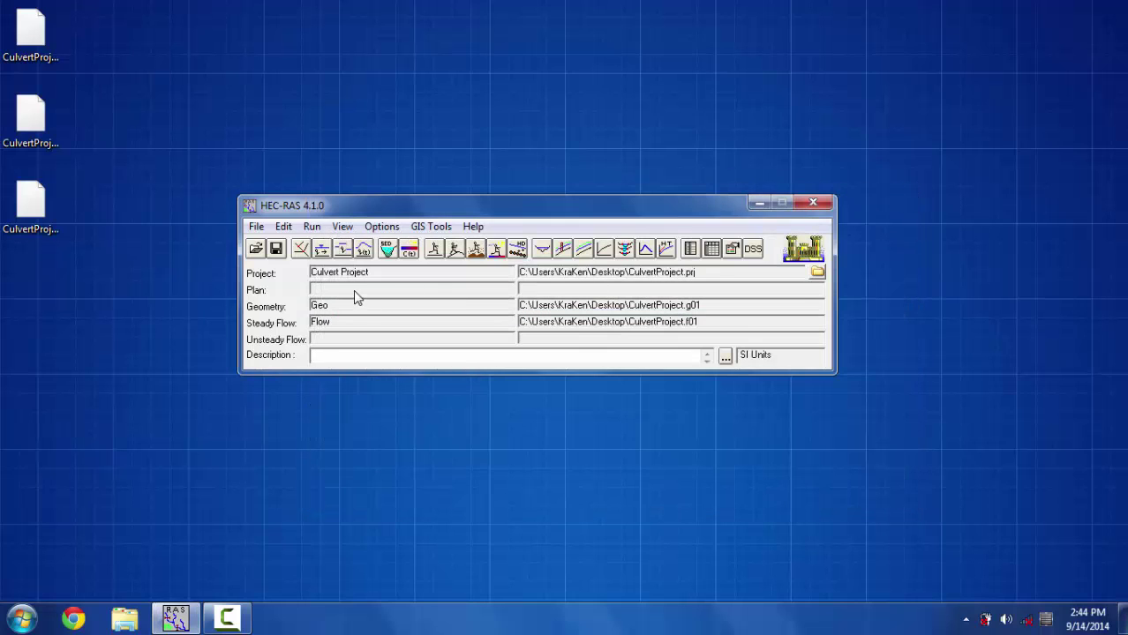
# Step: Compute a subcritical steady run of Geo with Flow as Plan 01, short ID 1, then close the windows
pyautogui.click(434, 250)
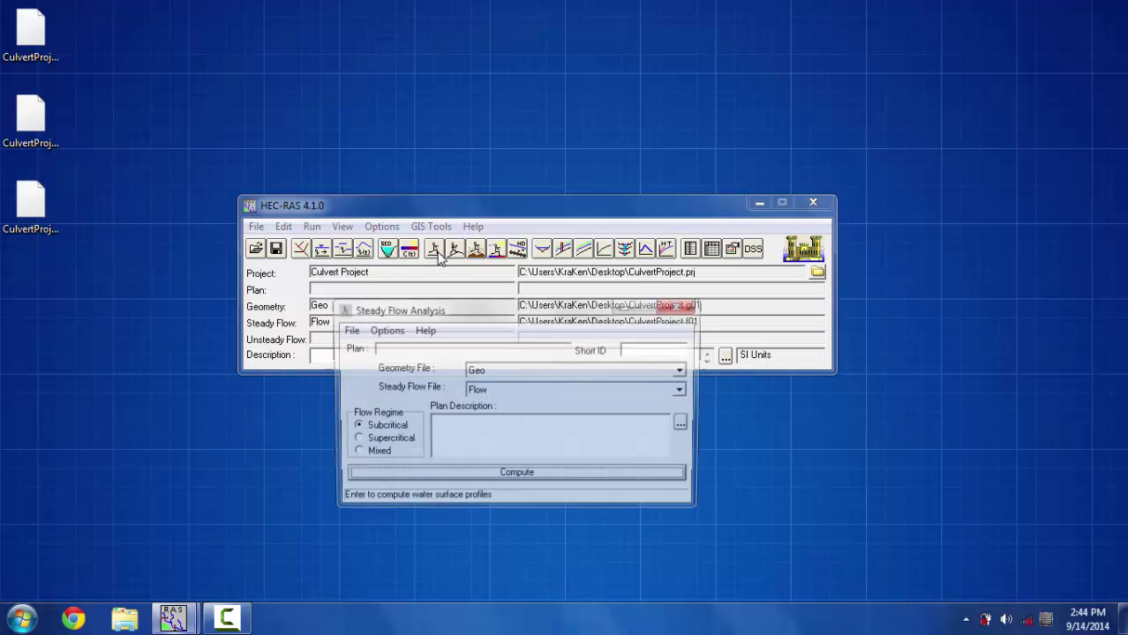
pyautogui.click(653, 345)
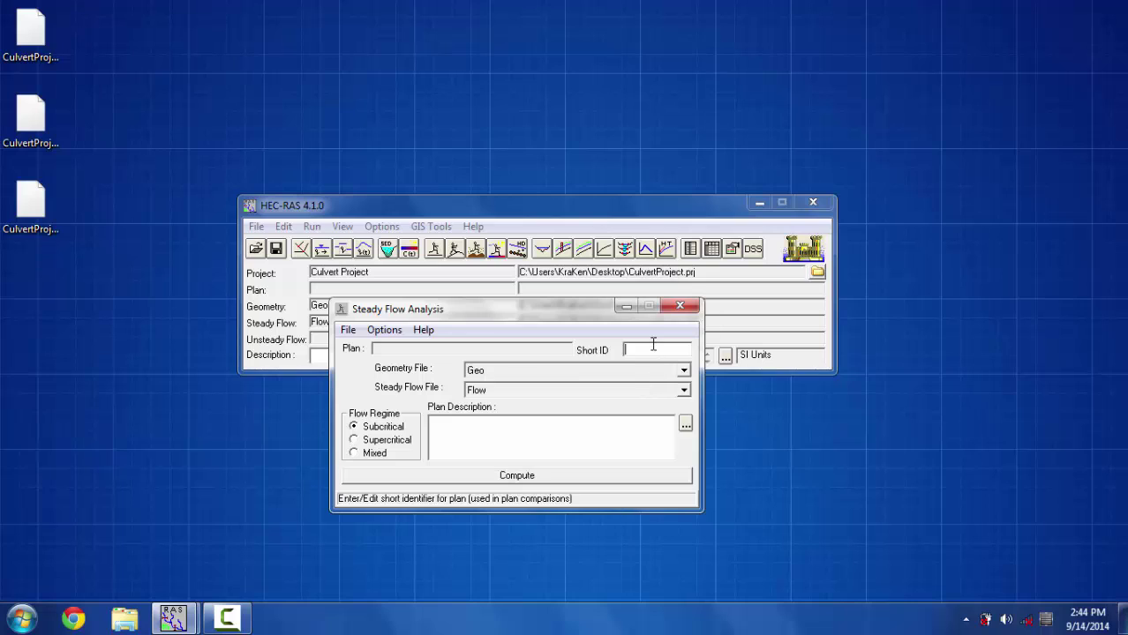
pyautogui.write('1')
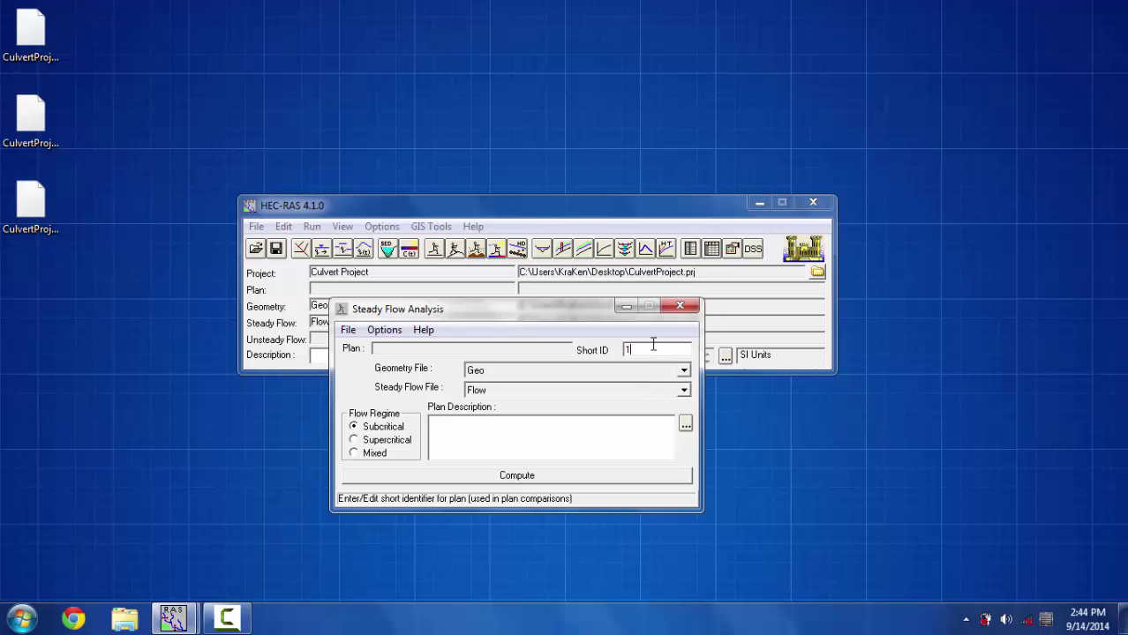
pyautogui.click(493, 481)
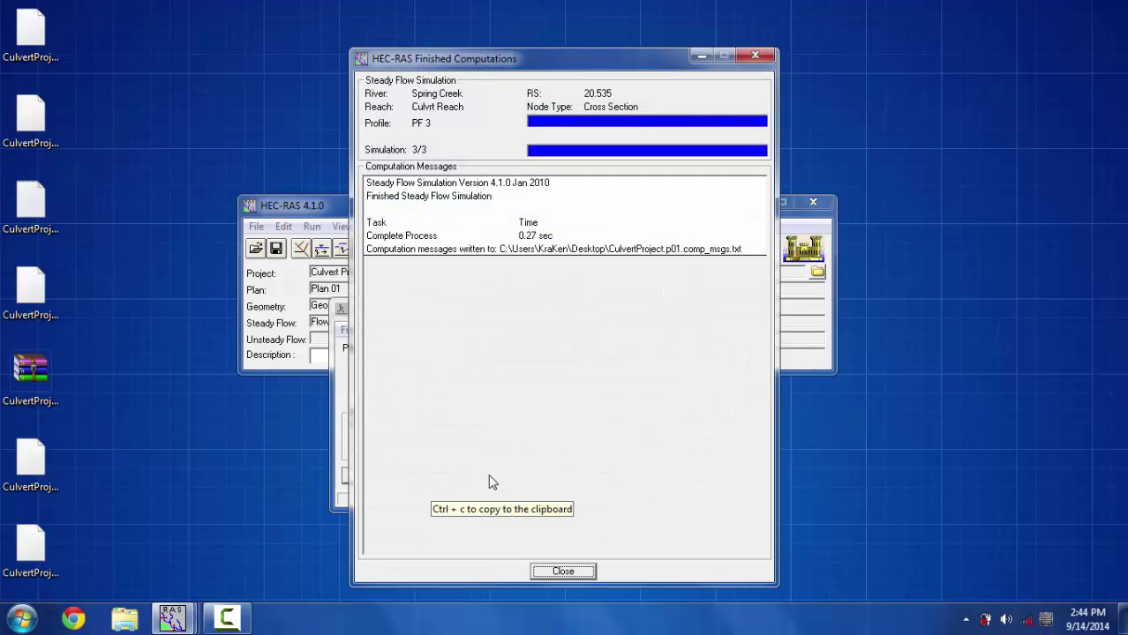
pyautogui.click(556, 572)
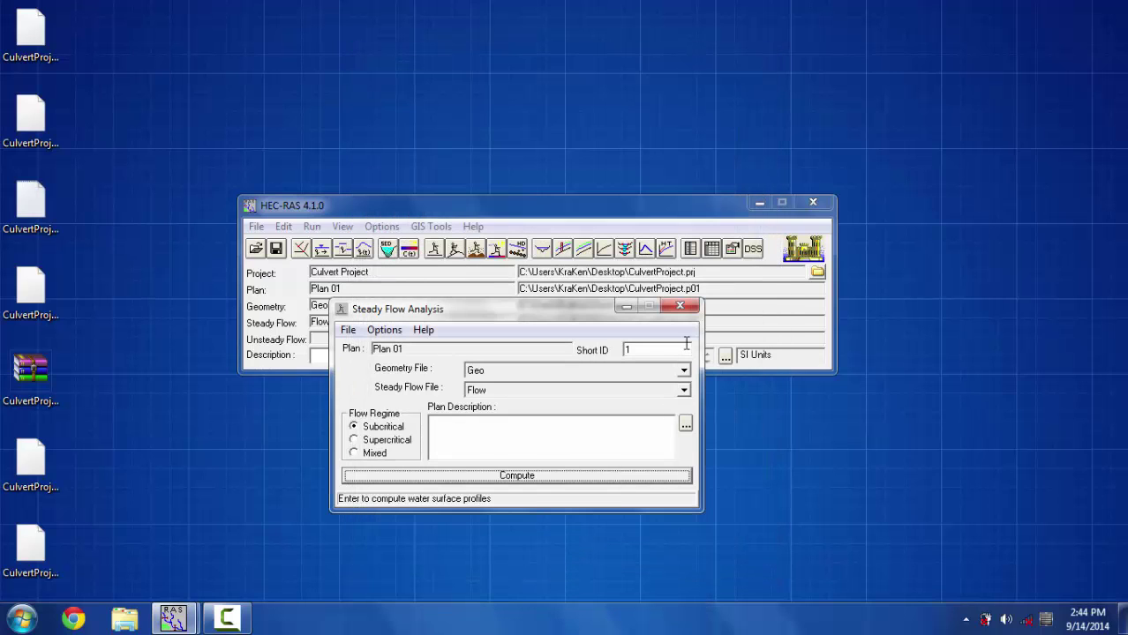
pyautogui.click(680, 307)
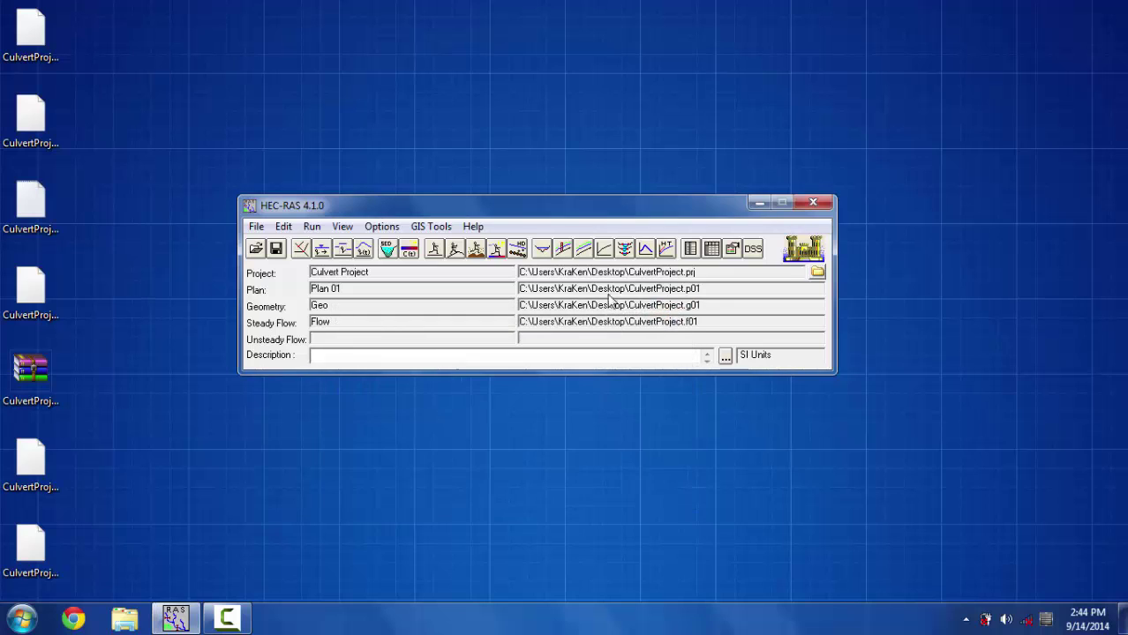
pyautogui.click(542, 248)
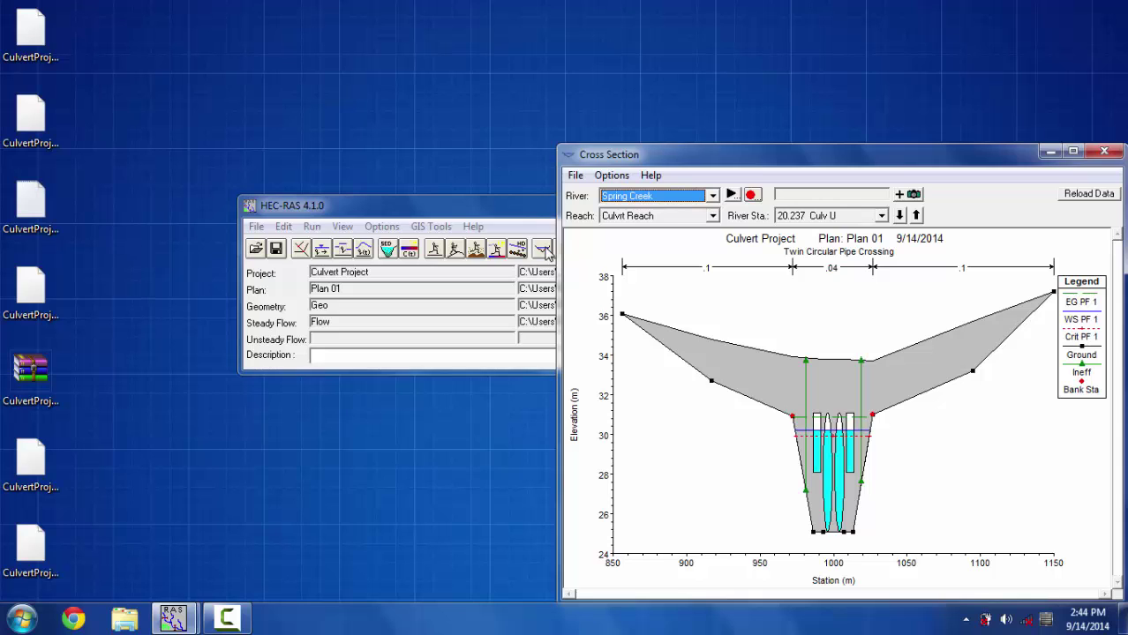
pyautogui.click(1104, 153)
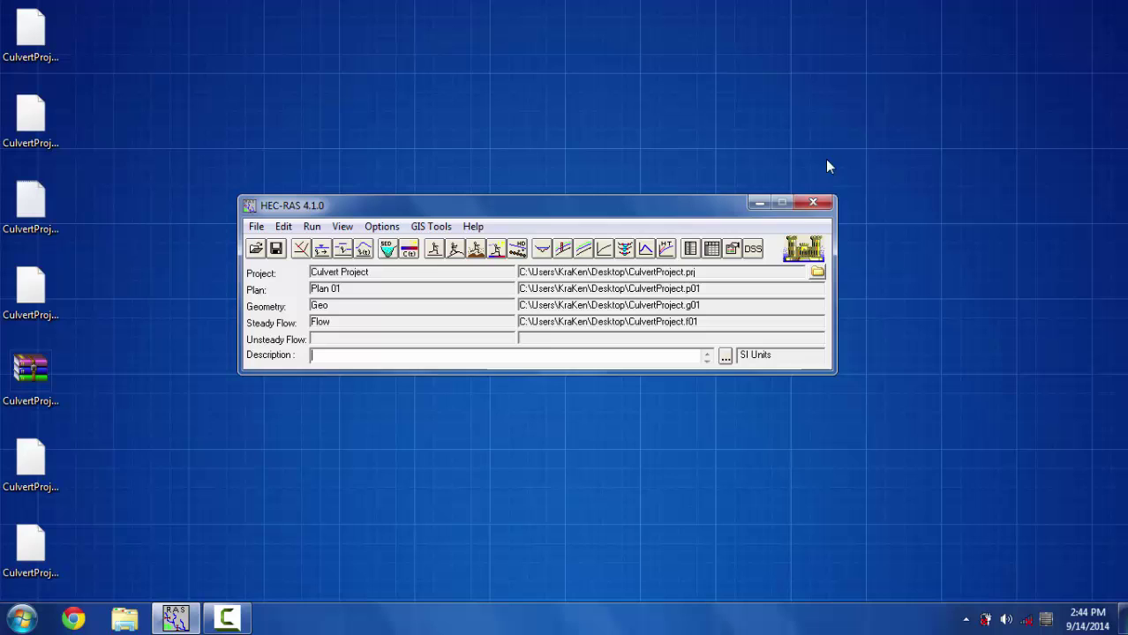
pyautogui.click(564, 246)
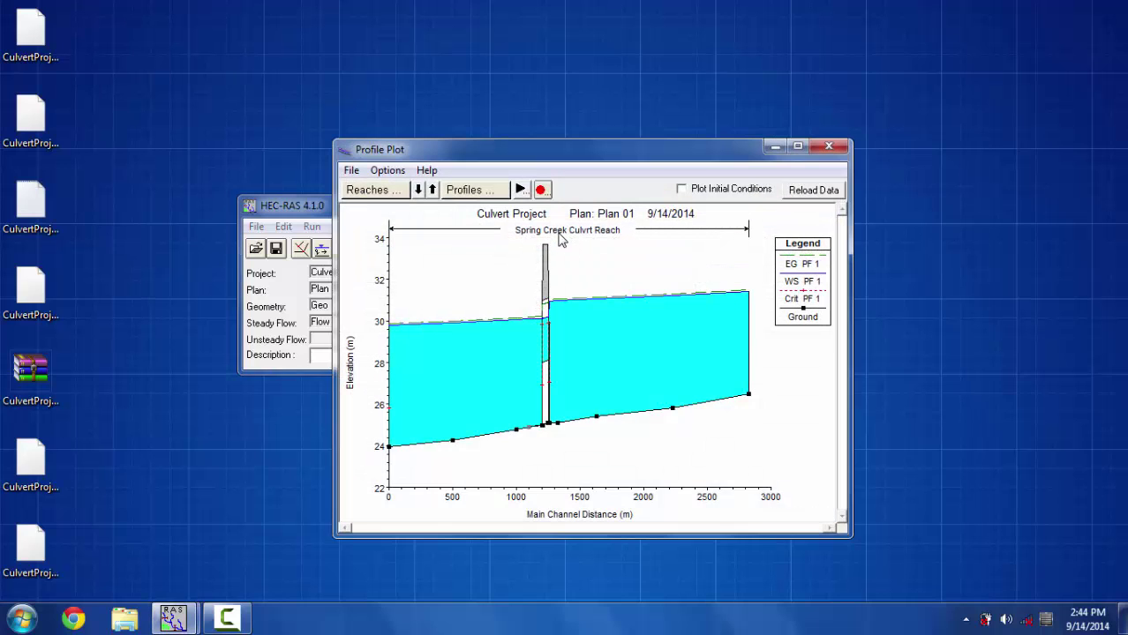
pyautogui.click(522, 190)
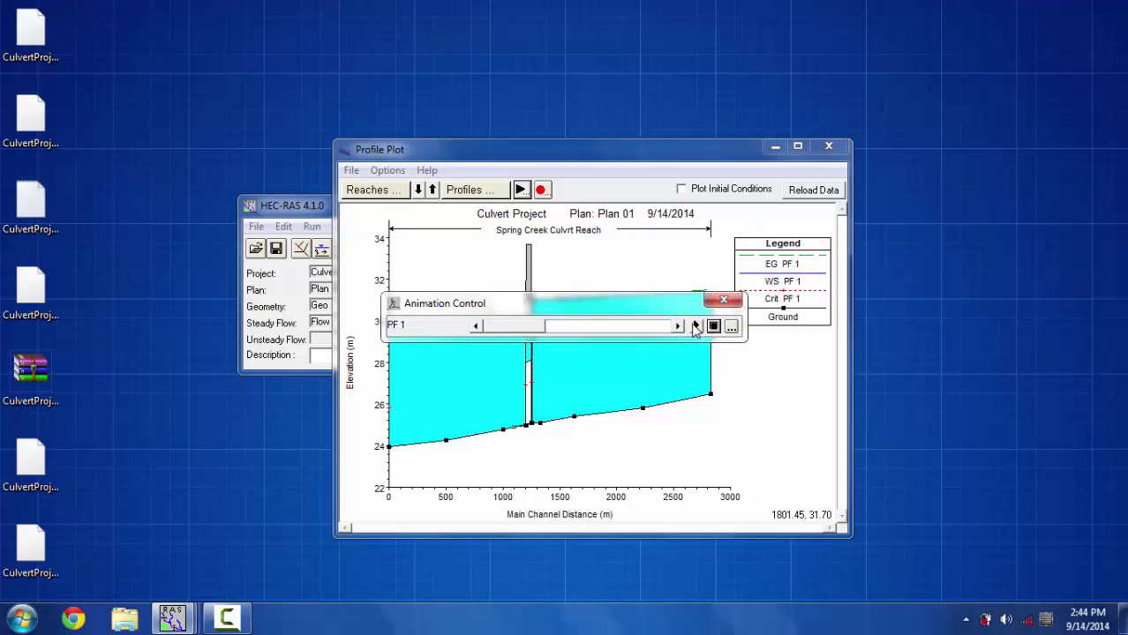
pyautogui.click(695, 326)
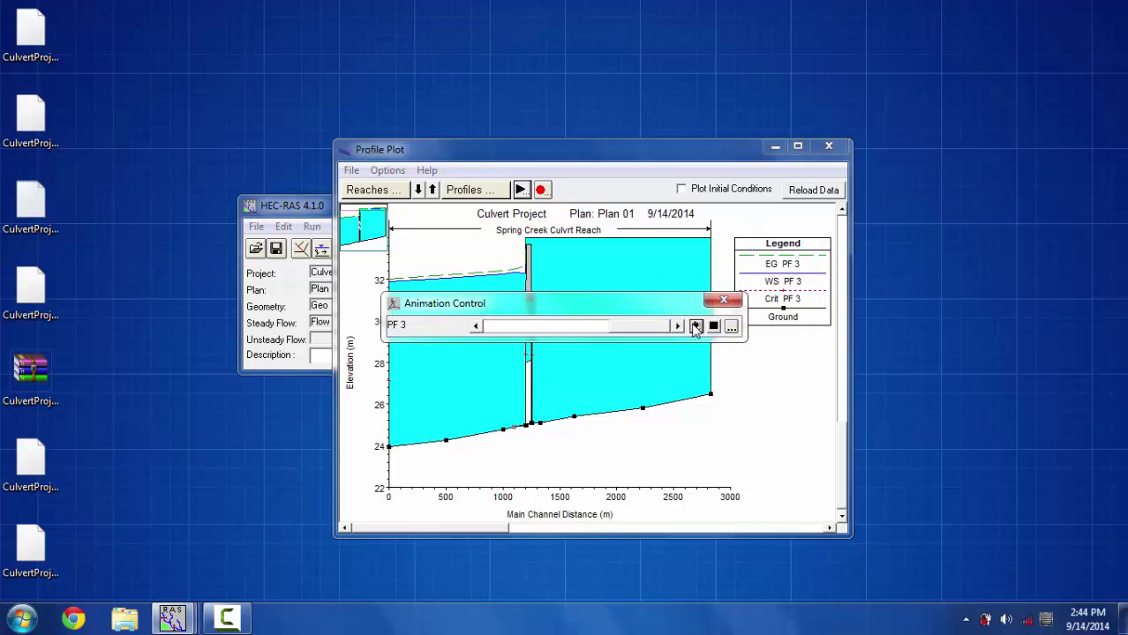
pyautogui.click(724, 300)
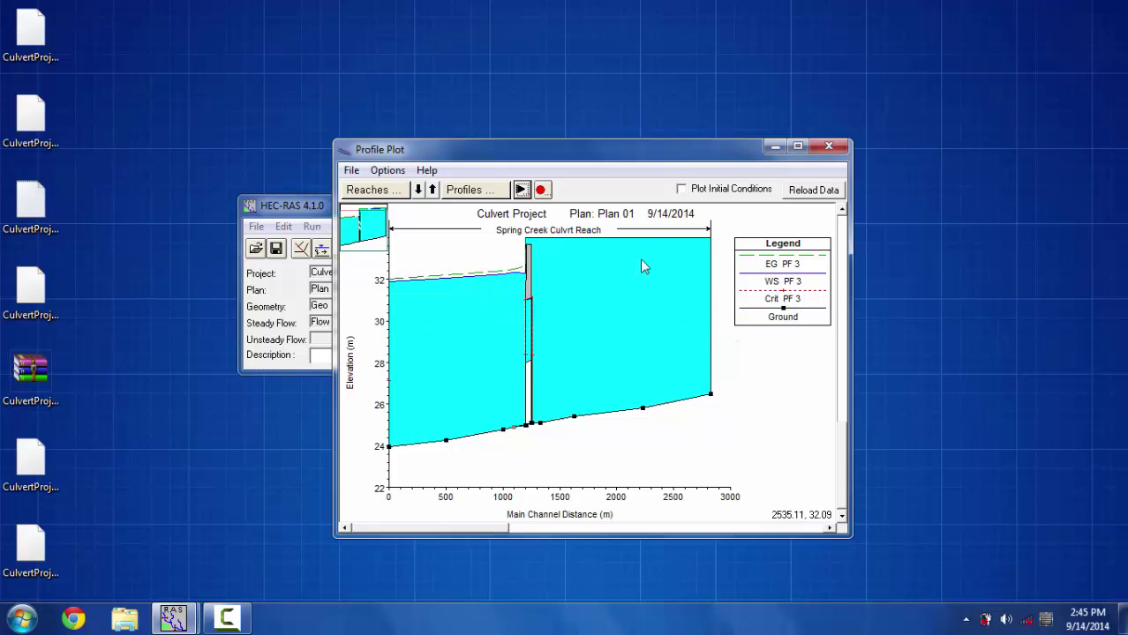
pyautogui.click(483, 194)
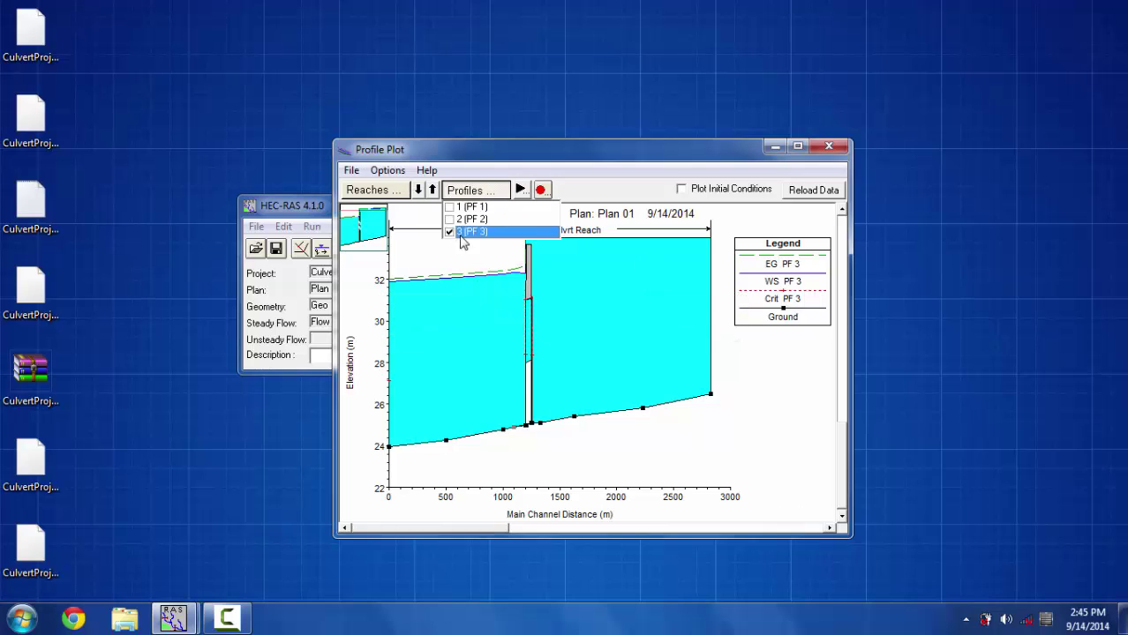
pyautogui.click(450, 219)
pyautogui.click(450, 206)
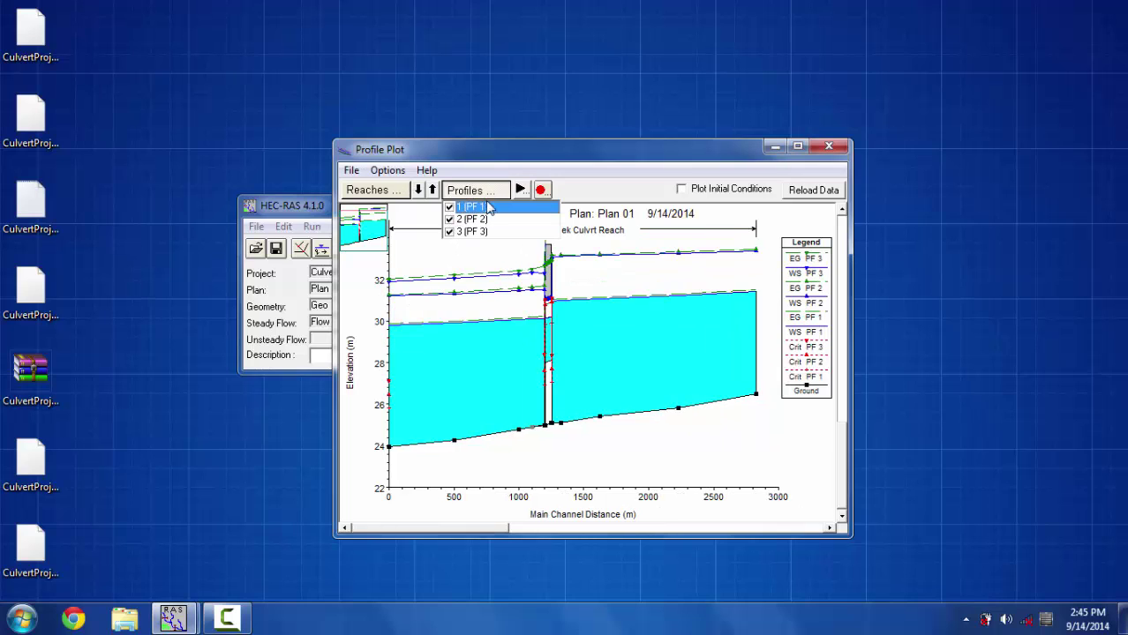
pyautogui.hotkey('alt', 'F4')
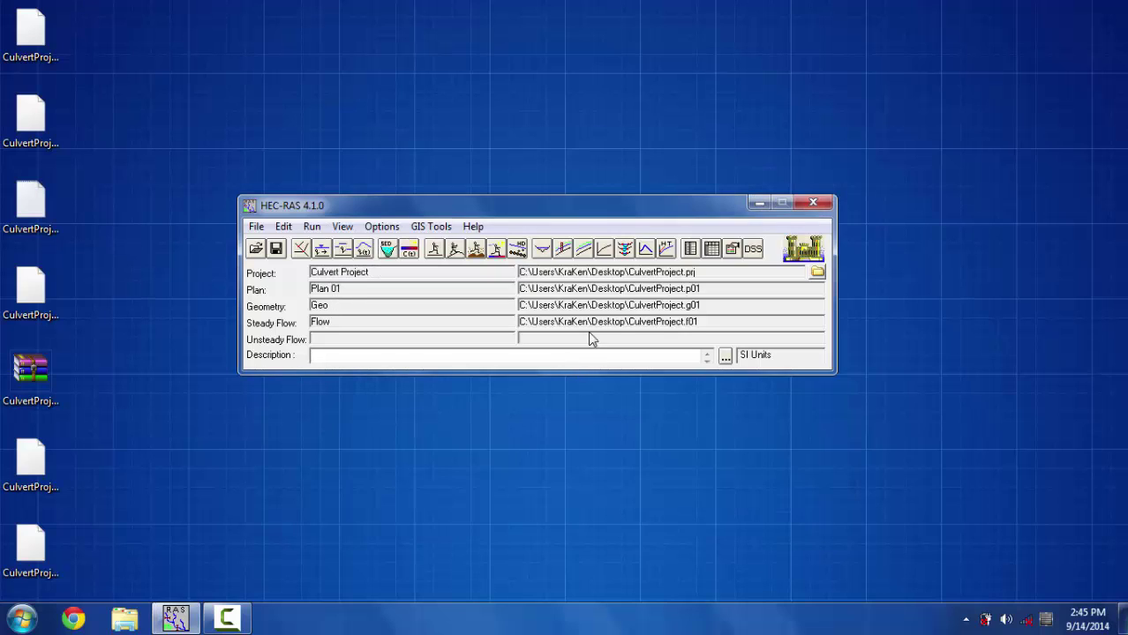